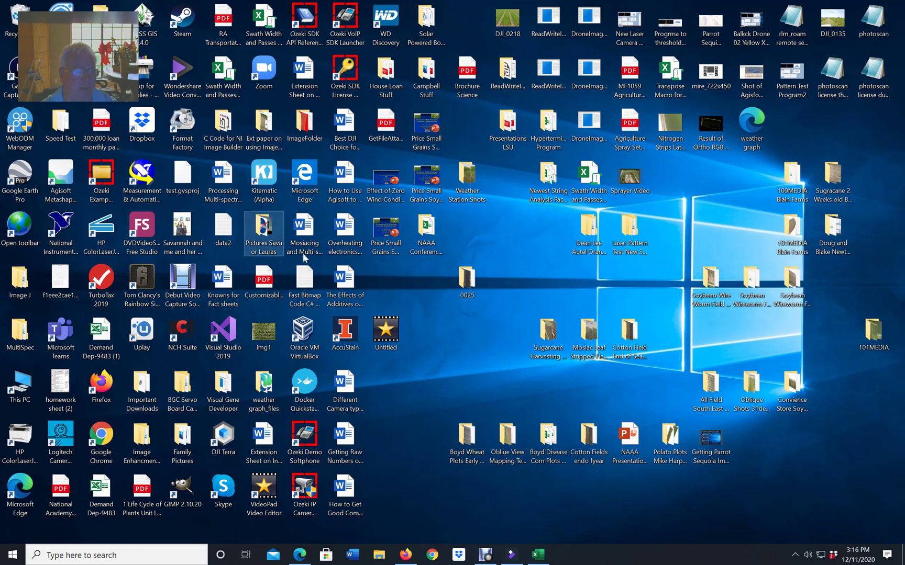
# - Launch ImageJ from the Image J folder on the desktop and close the folder window
pyautogui.click(20, 284)
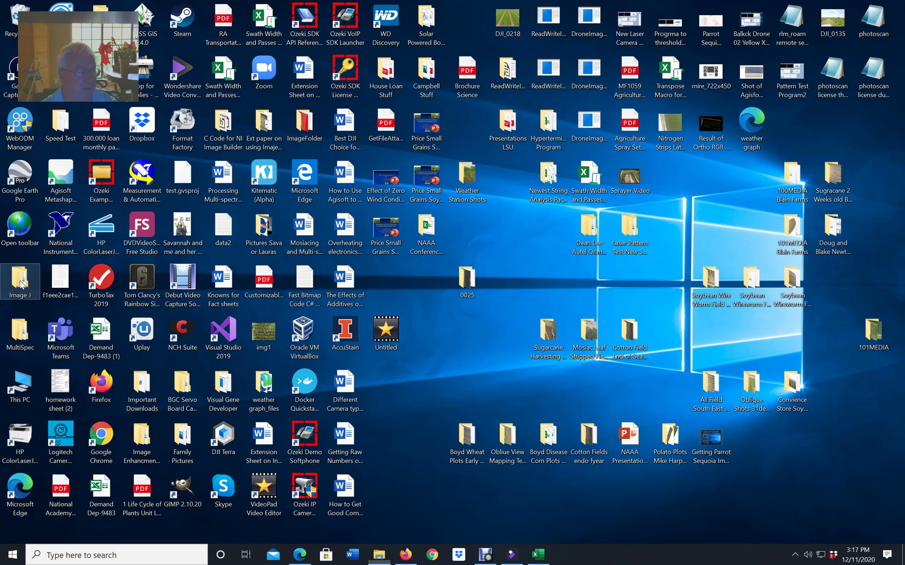
pyautogui.doubleClick(20, 284)
pyautogui.click(222, 183)
pyautogui.doubleClick(220, 180)
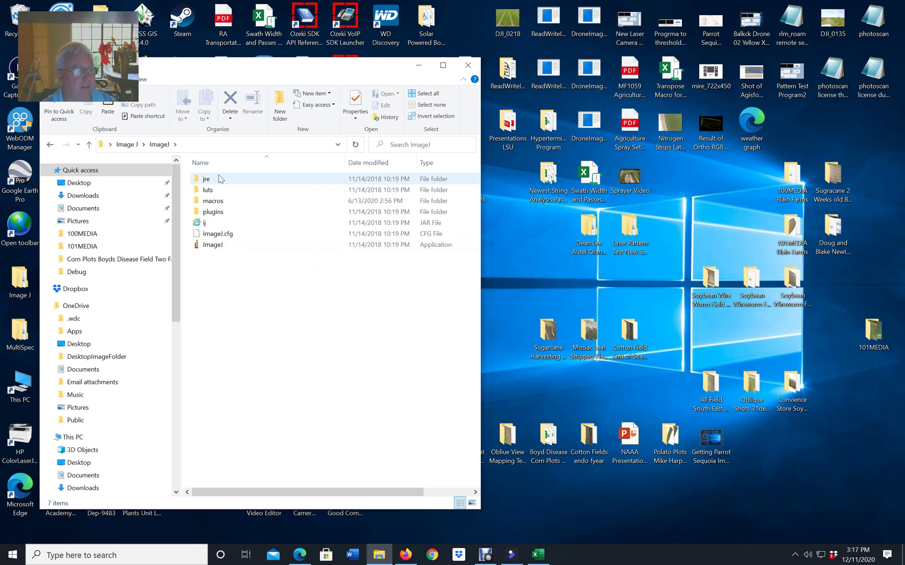
pyautogui.click(214, 245)
pyautogui.doubleClick(215, 245)
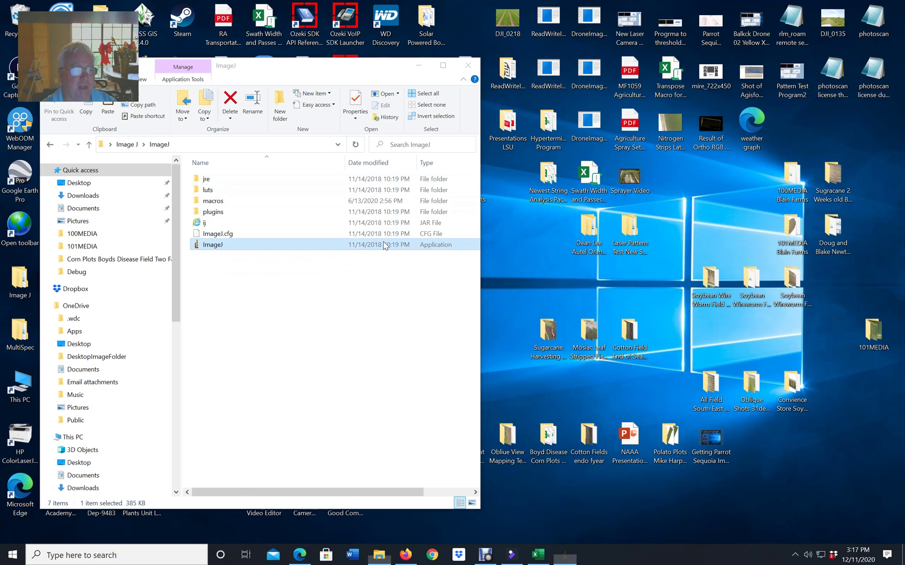
pyautogui.click(468, 66)
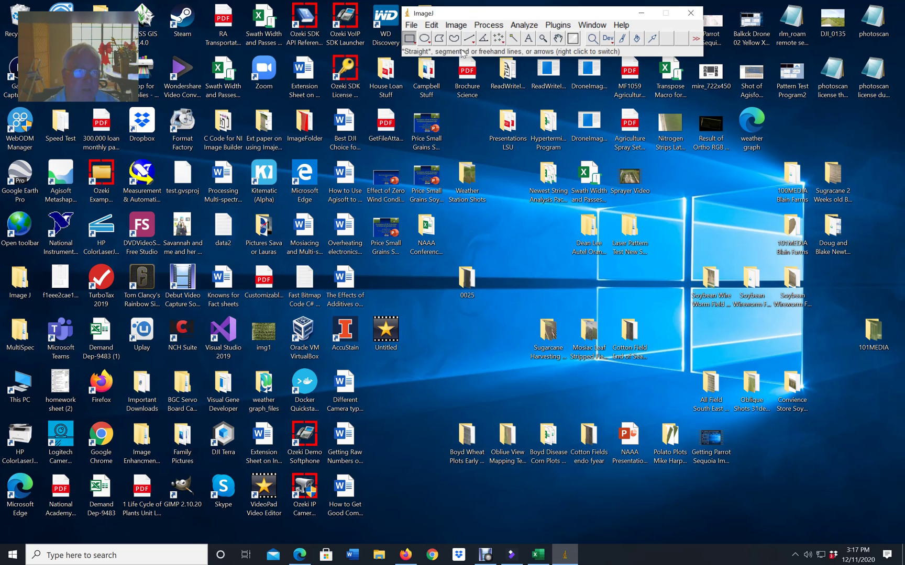
# - Browse the corn plots folder, open the drone photo DJI_0757, and shift its window slightly lower
pyautogui.click(412, 28)
pyautogui.moveTo(417, 38)
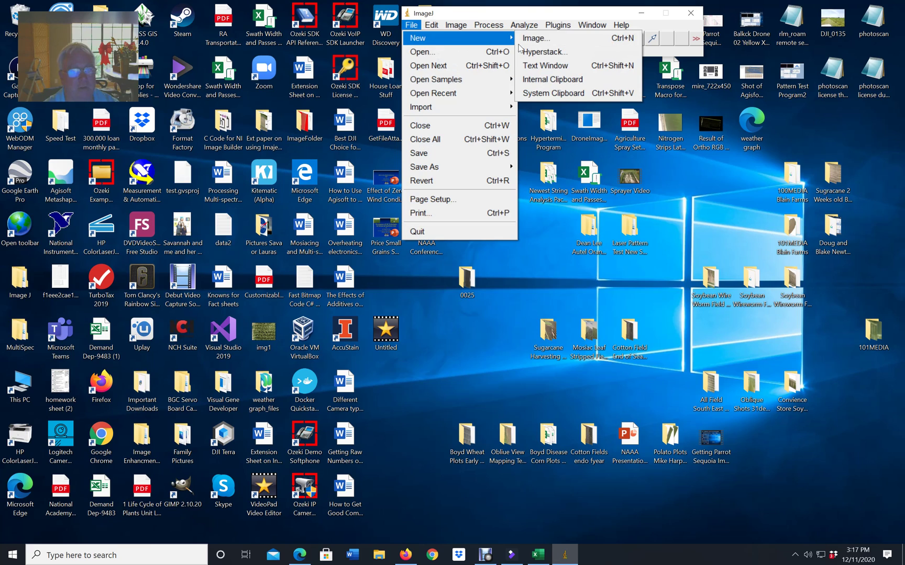
pyautogui.click(465, 54)
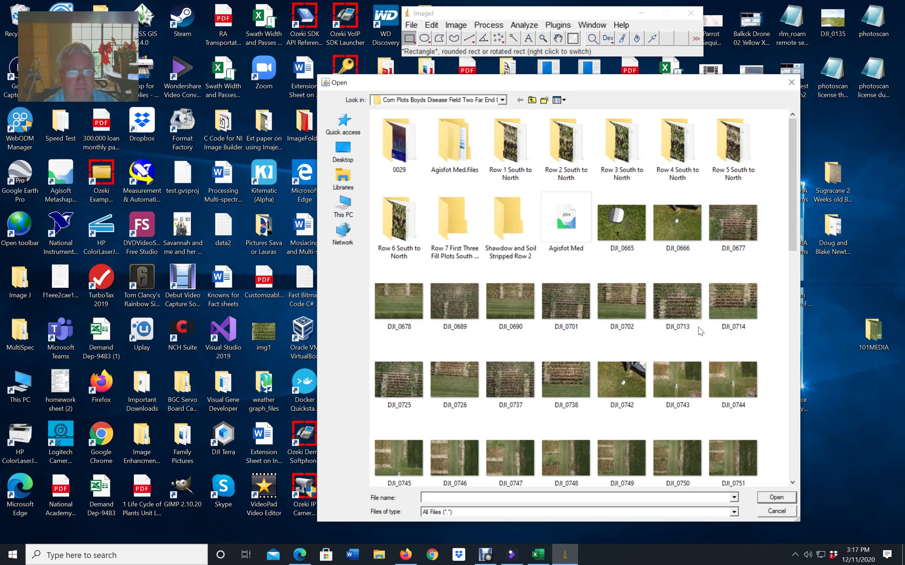
pyautogui.scroll(-5, 689, 330)
pyautogui.scroll(-5, 689, 330)
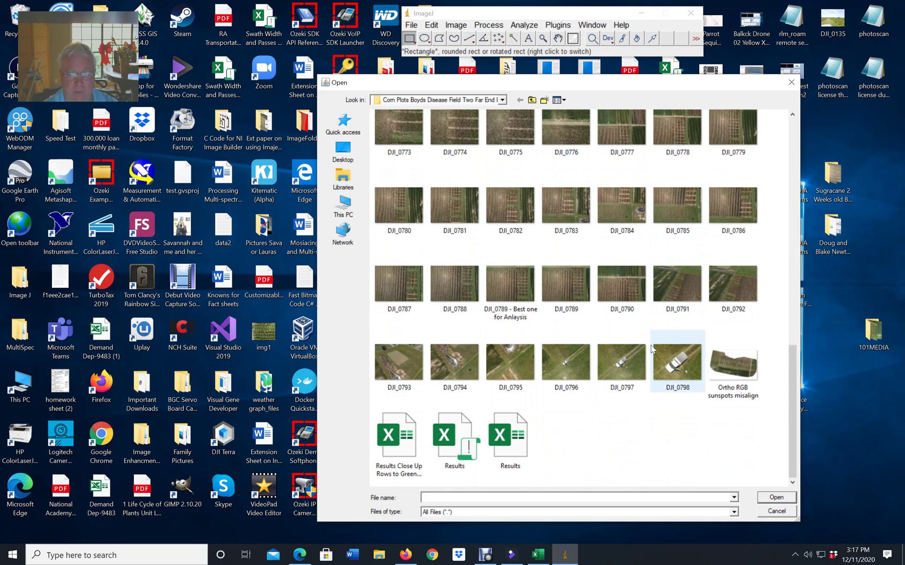
pyautogui.scroll(6, 628, 356)
pyautogui.scroll(2, 607, 365)
pyautogui.scroll(-1, 602, 361)
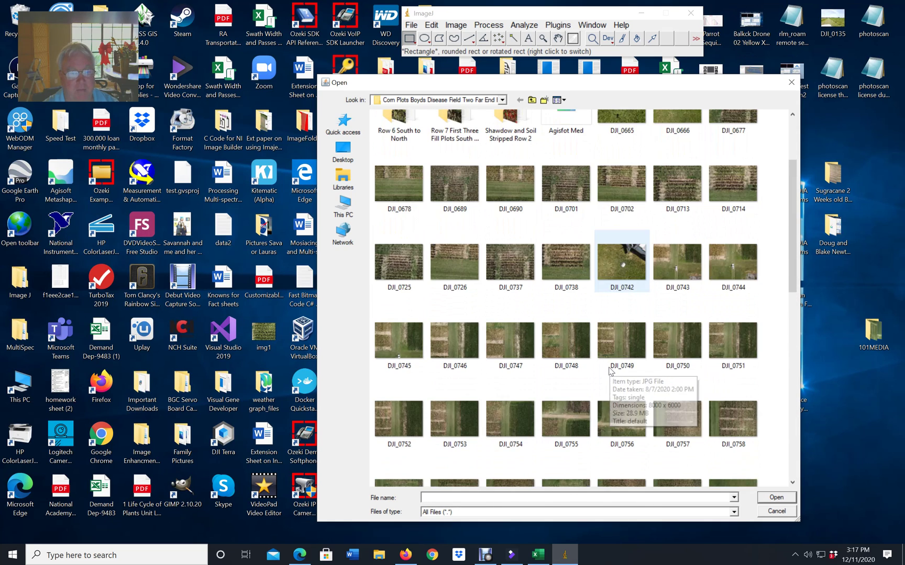
pyautogui.scroll(-3, 599, 335)
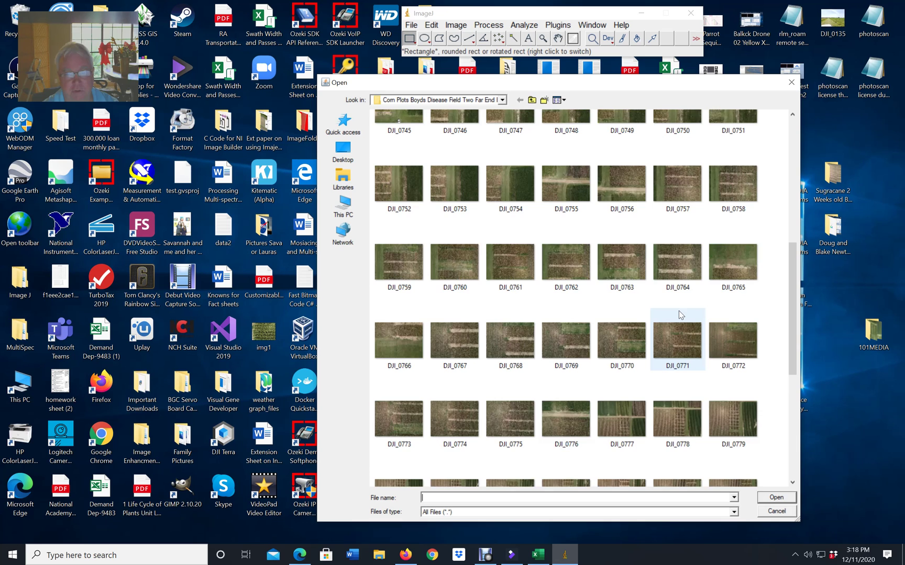
pyautogui.scroll(-3, 677, 325)
pyautogui.scroll(-1, 672, 343)
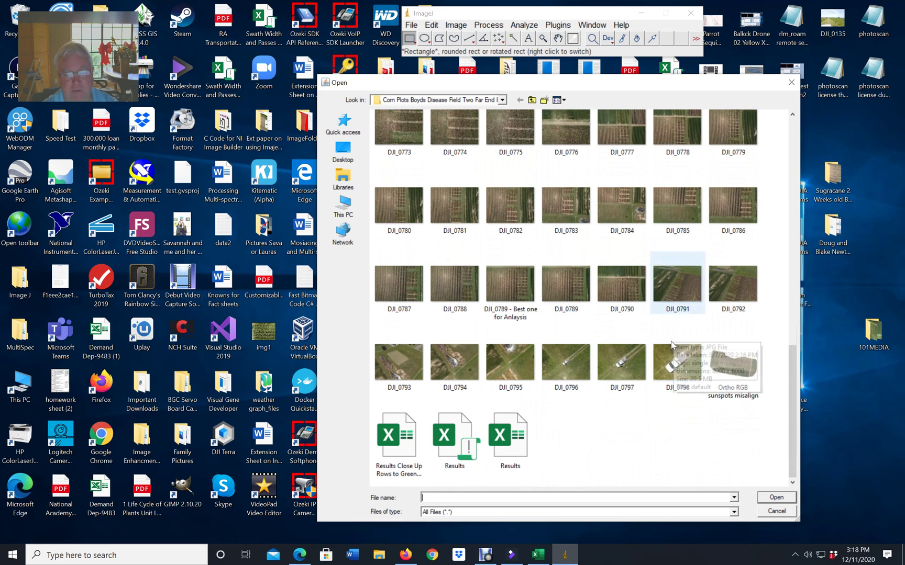
pyautogui.scroll(3, 675, 340)
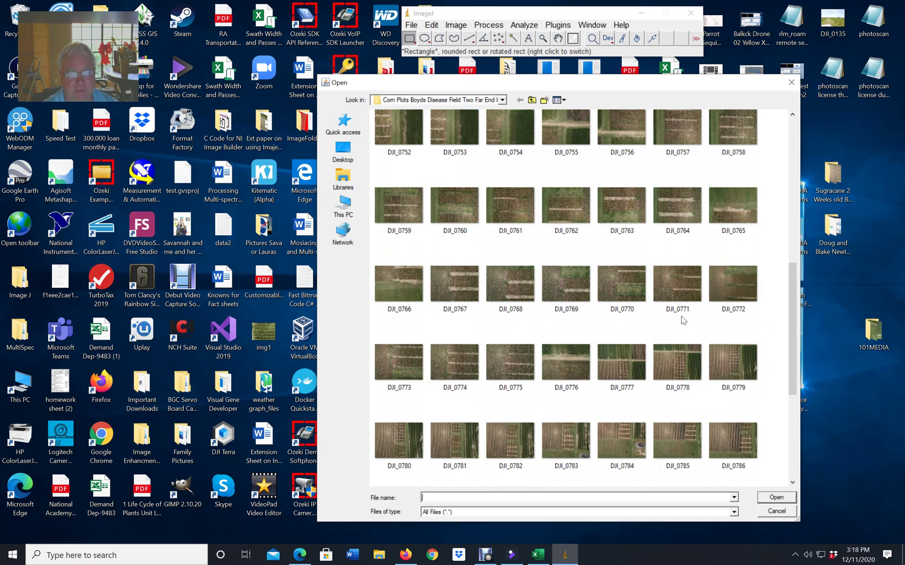
pyautogui.scroll(-1, 678, 316)
pyautogui.scroll(1, 678, 316)
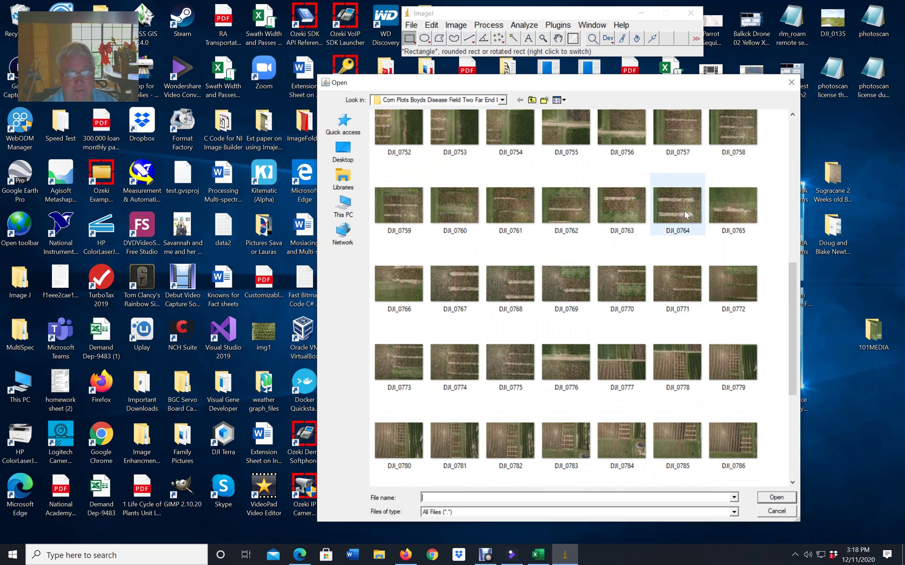
pyautogui.moveTo(677, 211)
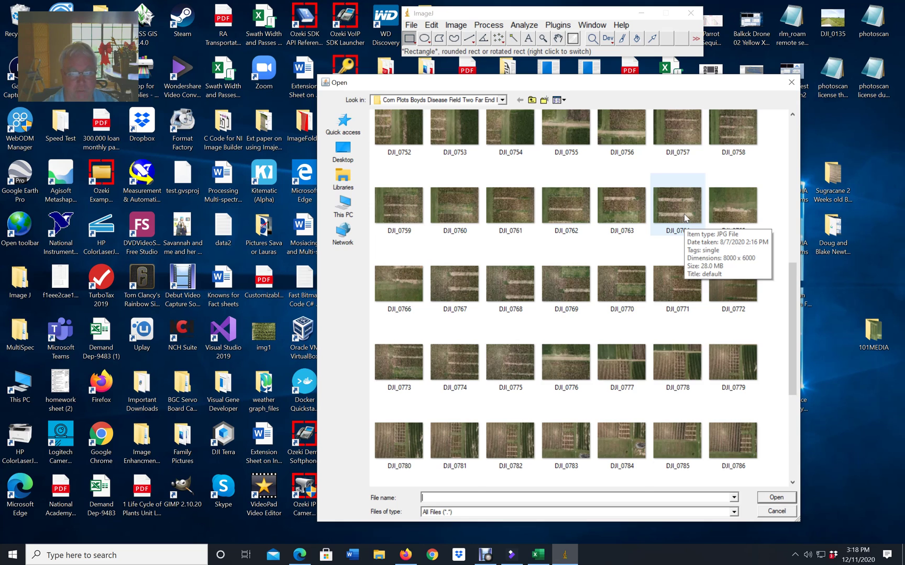
pyautogui.scroll(-1, 684, 218)
pyautogui.scroll(-1, 682, 252)
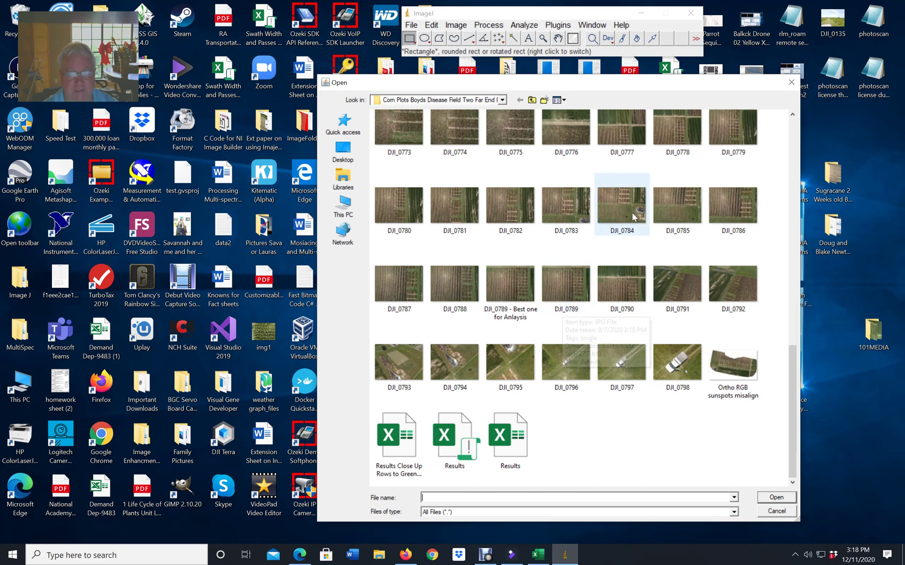
pyautogui.scroll(3, 675, 224)
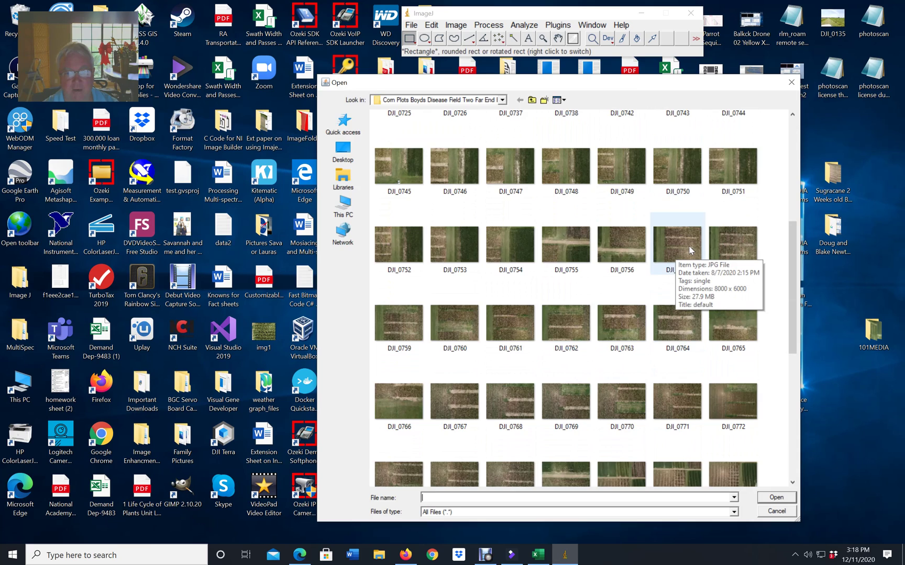
pyautogui.doubleClick(688, 245)
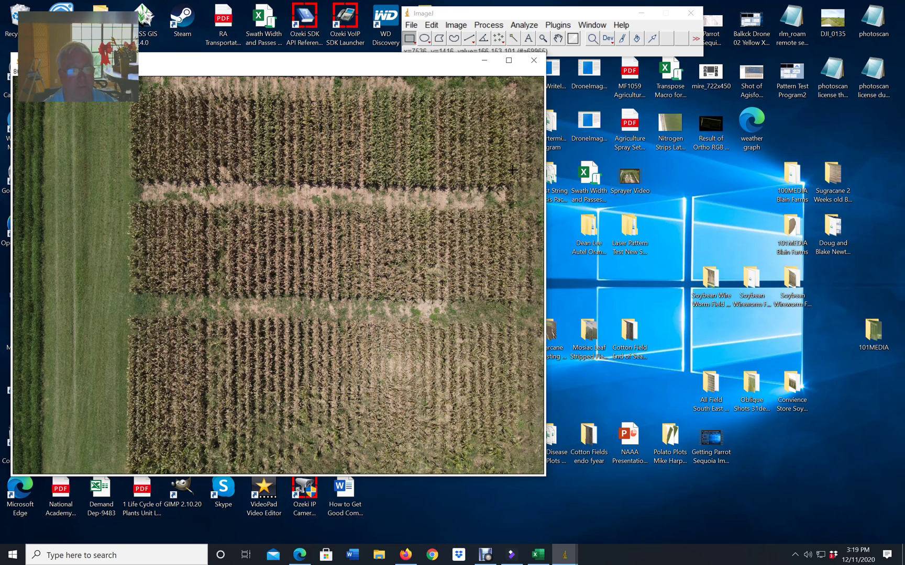
pyautogui.moveTo(356, 62); pyautogui.dragTo(362, 78)
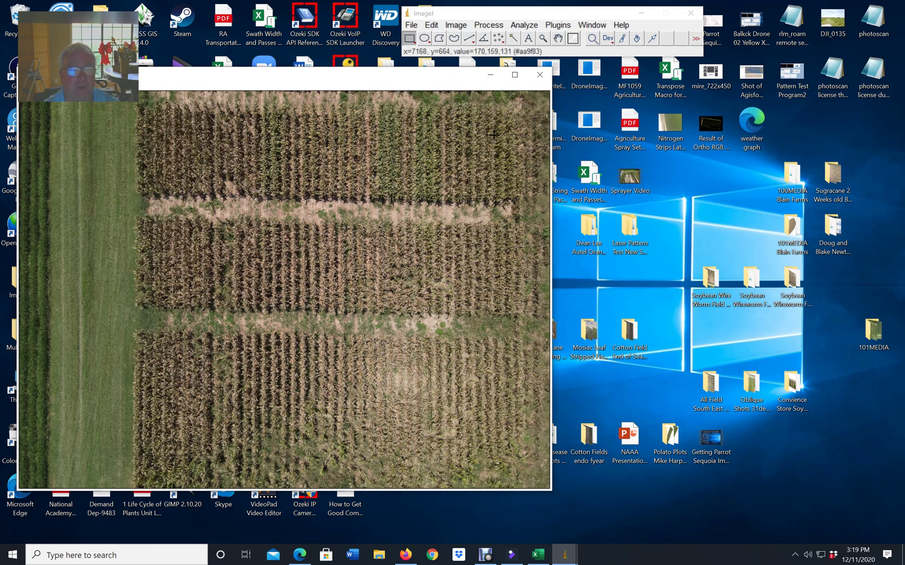
# - Display the histogram of the whole DJI_0757 image and place it beside the photo
pyautogui.click(456, 26)
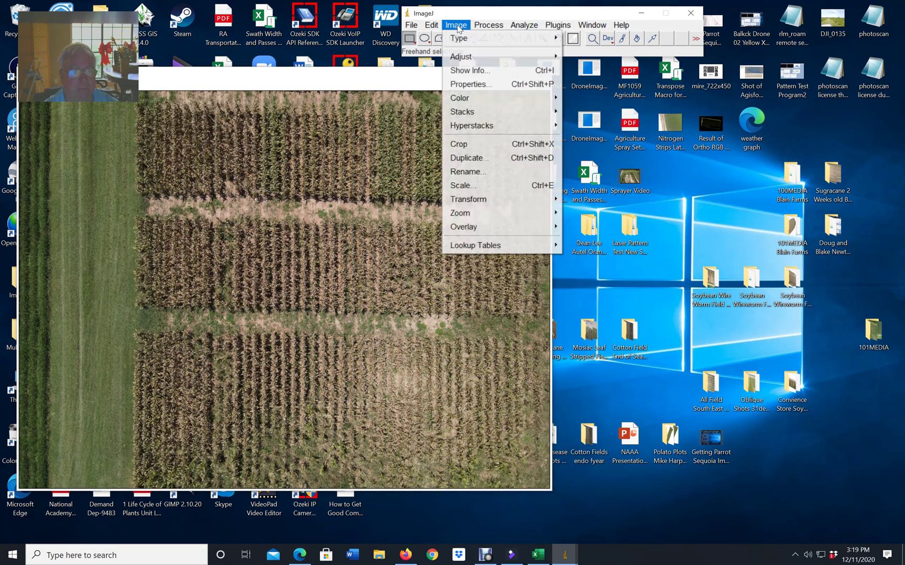
pyautogui.click(503, 26)
pyautogui.click(506, 27)
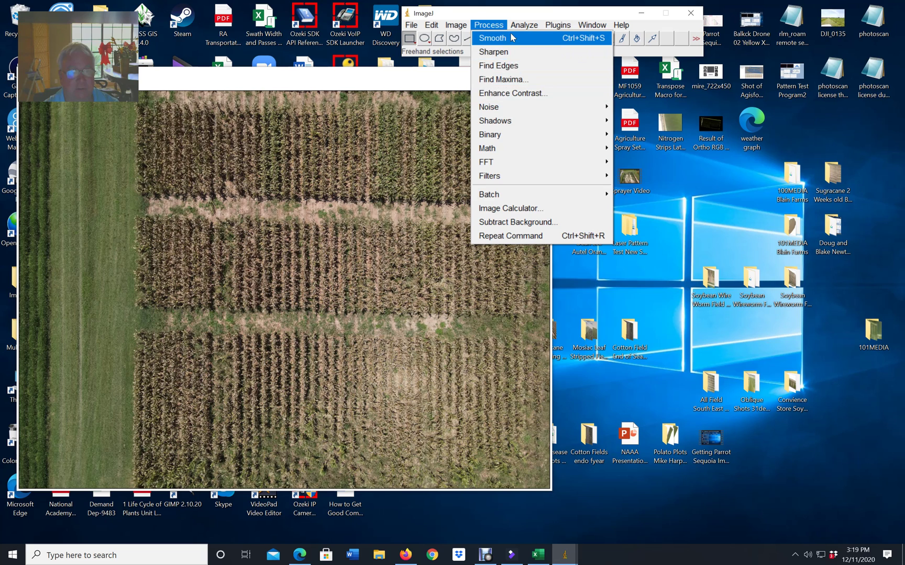
pyautogui.moveTo(523, 25)
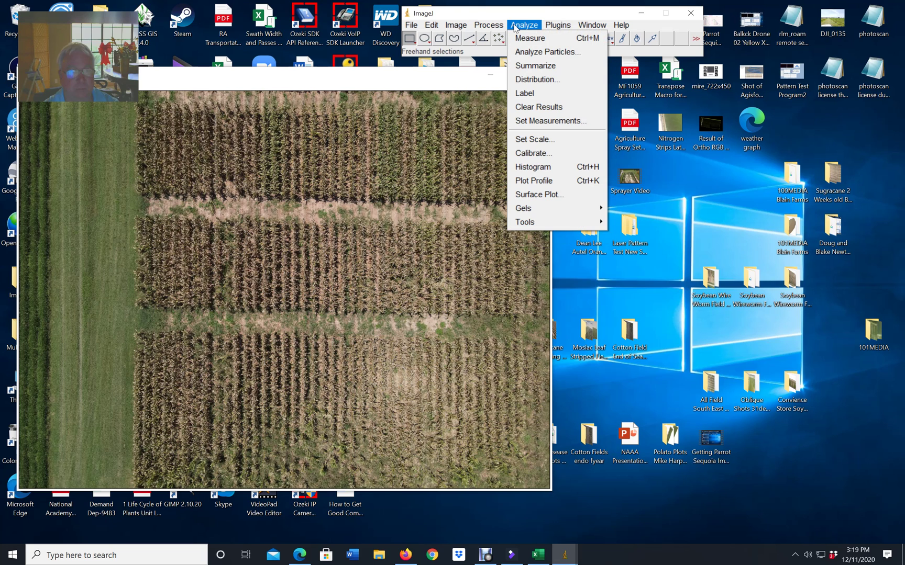
pyautogui.click(528, 168)
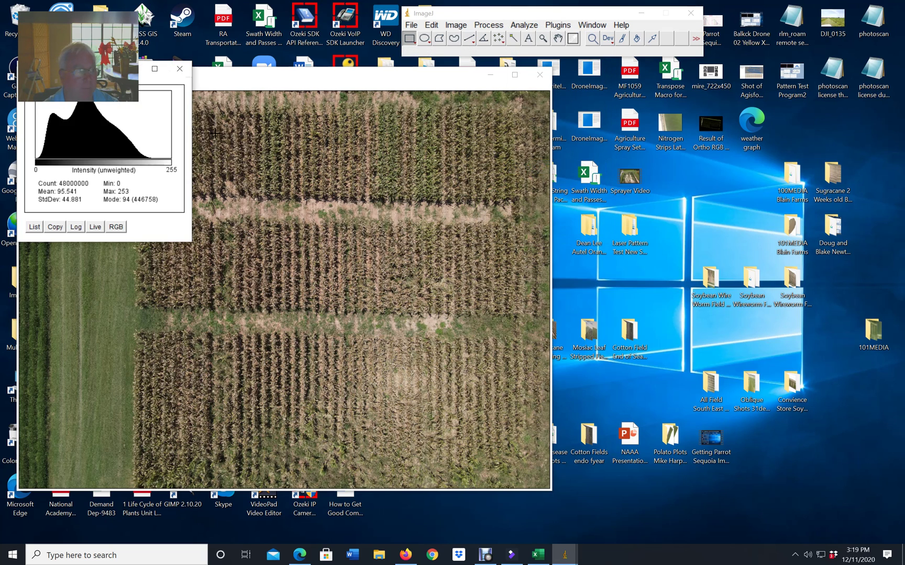
pyautogui.moveTo(83, 73); pyautogui.dragTo(658, 94)
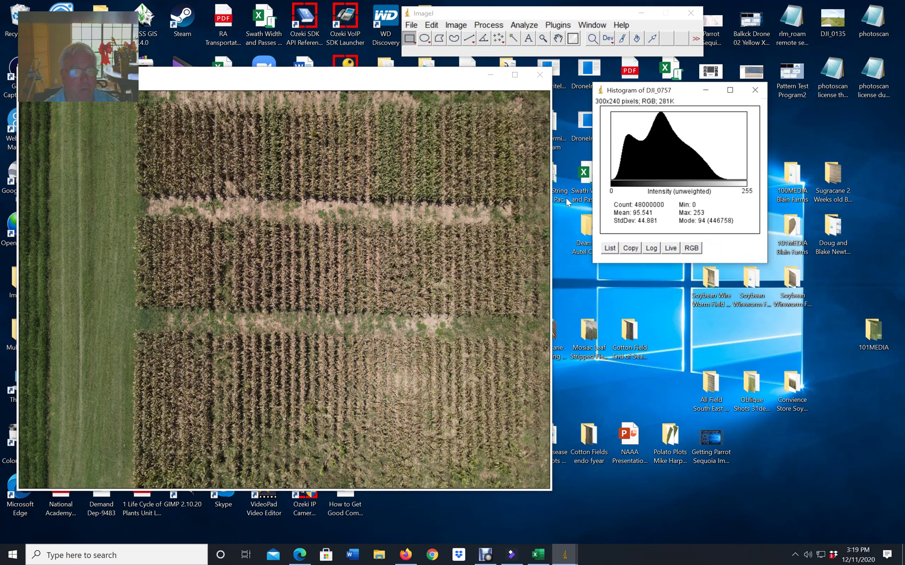
# - Draw a narrow vertical rectangular selection over corn in the uppermost plot block, starting at about x=5432, y=272
pyautogui.click(412, 41)
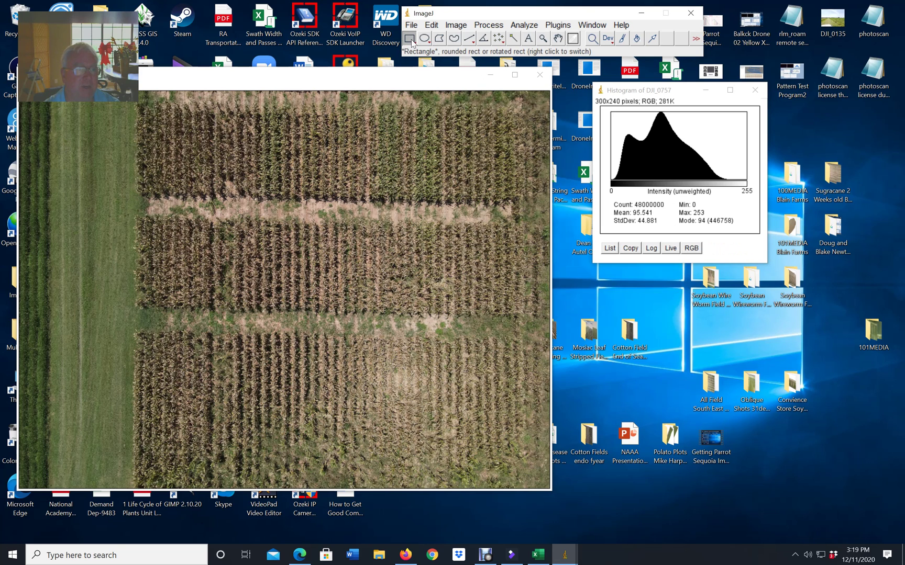
pyautogui.click(454, 41)
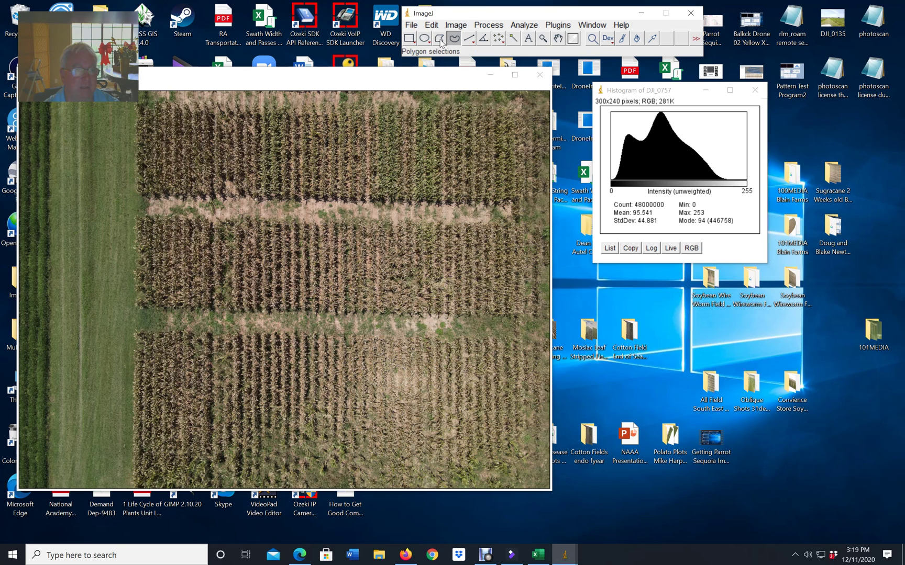
pyautogui.click(440, 38)
pyautogui.click(409, 38)
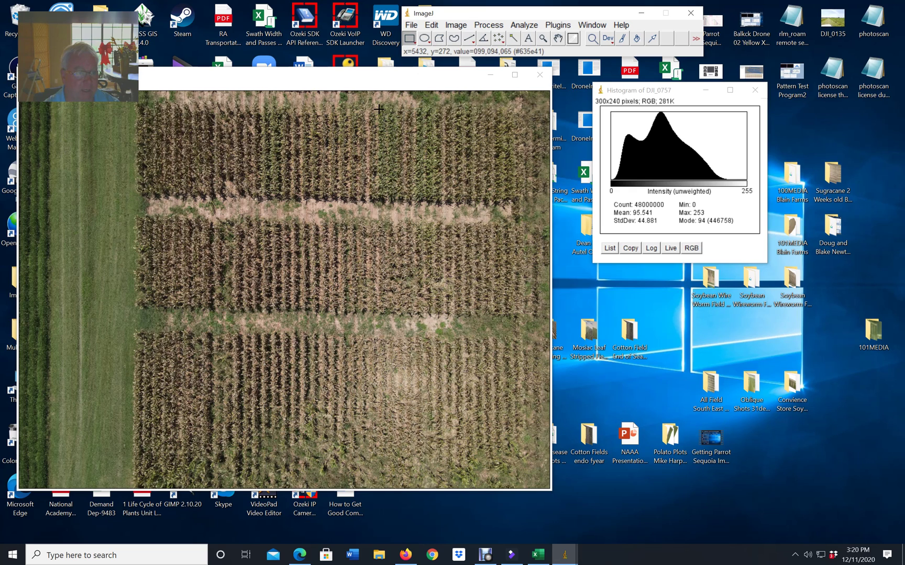
pyautogui.moveTo(379, 109); pyautogui.dragTo(394, 195)
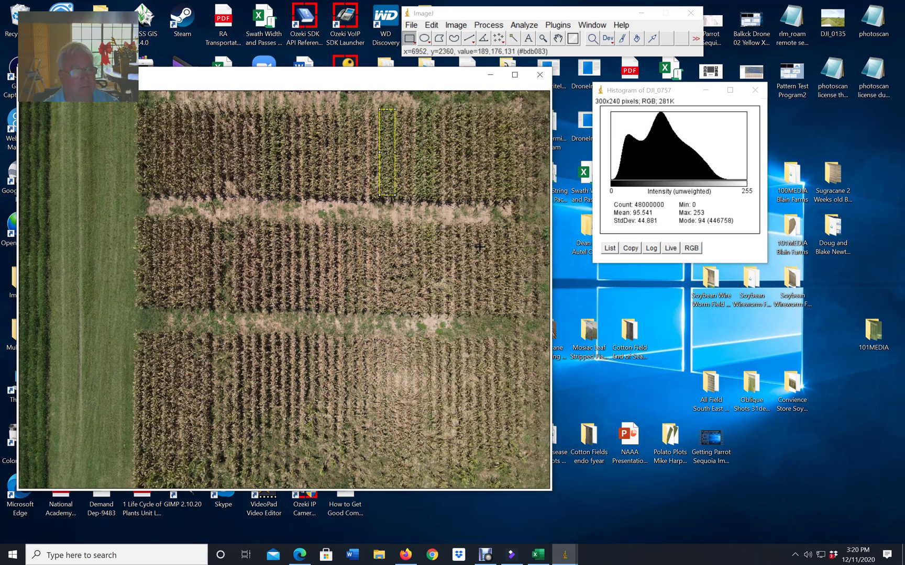
# - Examine the selection's combined, red, green and blue channel histograms, including their mean values, and close the histogram
pyautogui.click(695, 249)
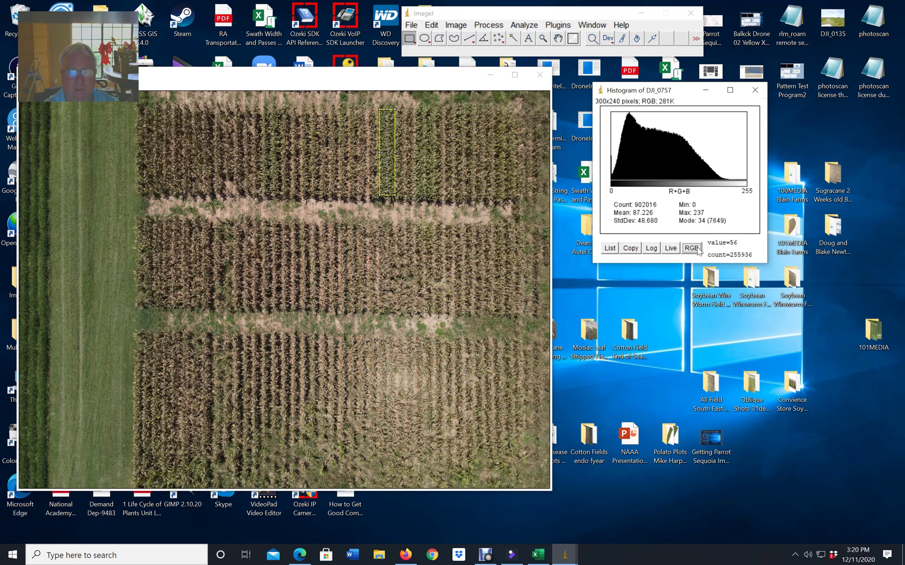
pyautogui.click(691, 248)
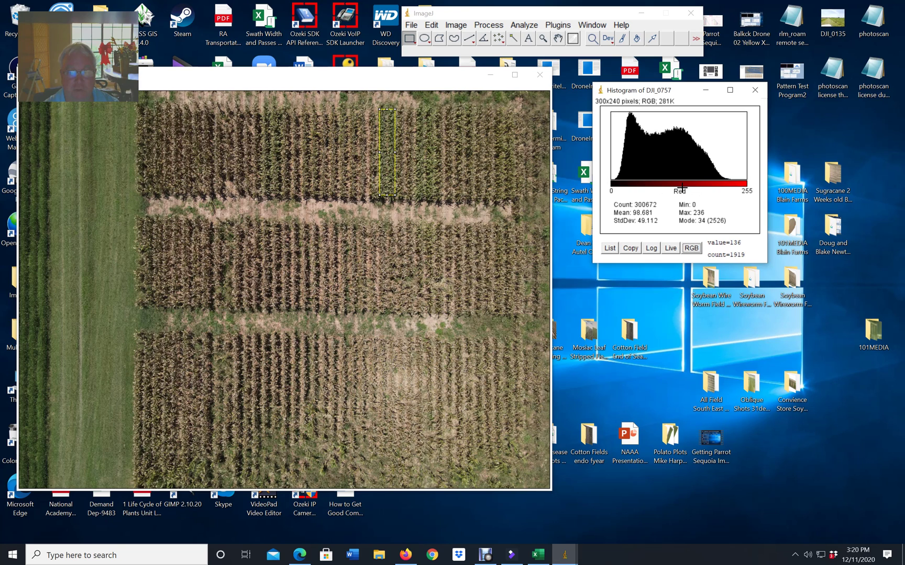
pyautogui.click(691, 249)
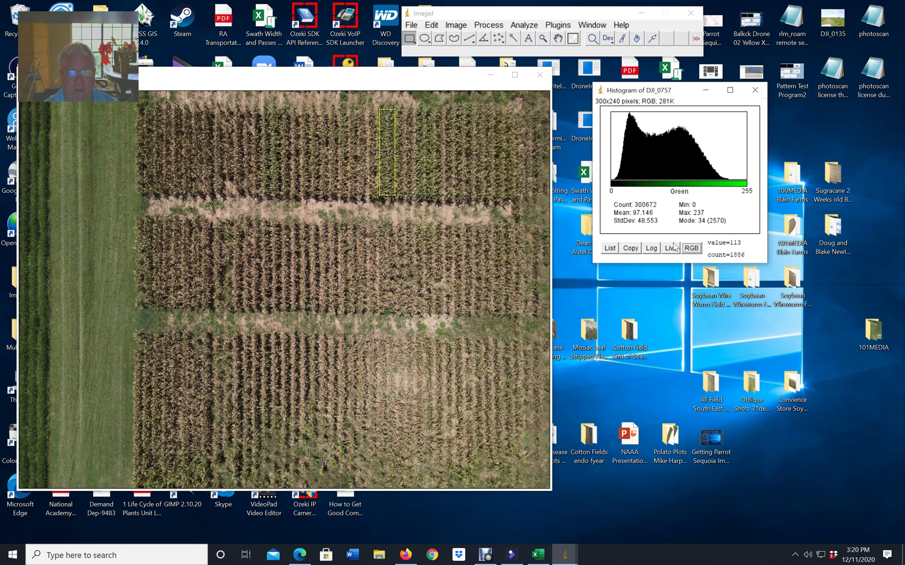
pyautogui.click(691, 250)
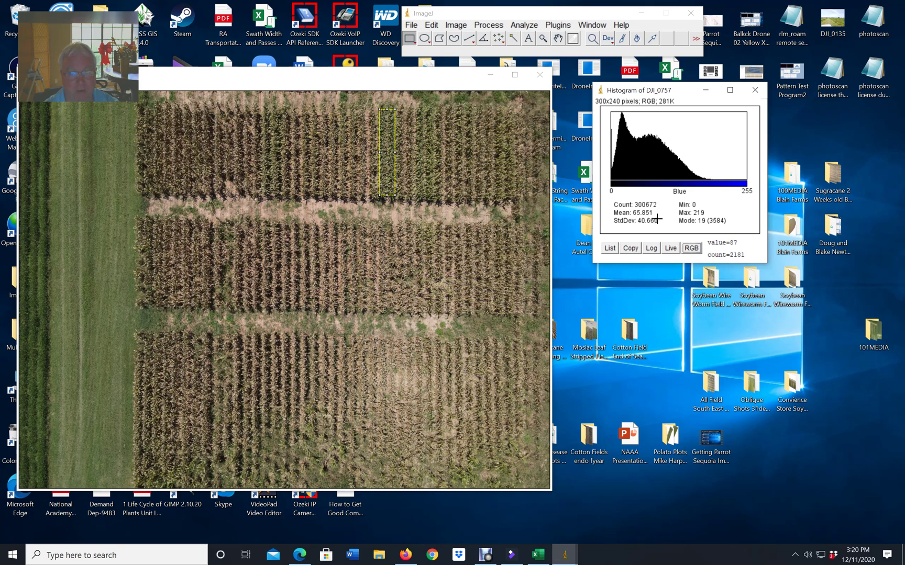
pyautogui.click(693, 252)
pyautogui.click(693, 252)
pyautogui.click(693, 252)
pyautogui.click(694, 252)
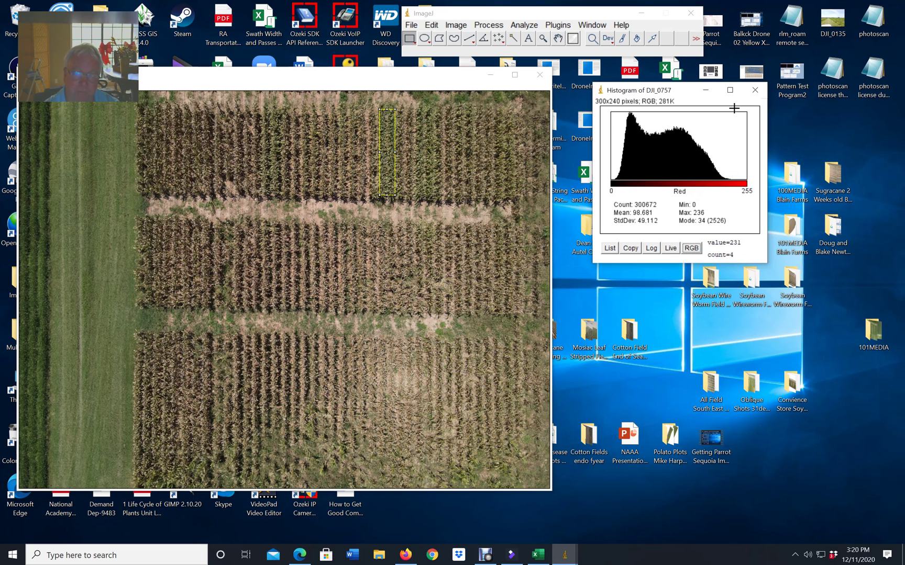
pyautogui.click(754, 91)
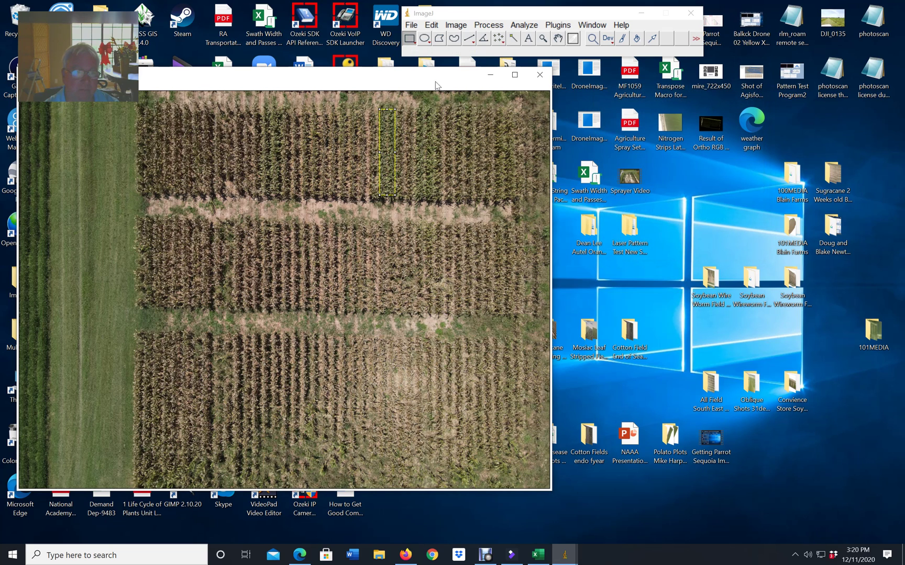
# - Run RGB Measure on the current corn selection and place the Results table beside the photo
pyautogui.click(524, 26)
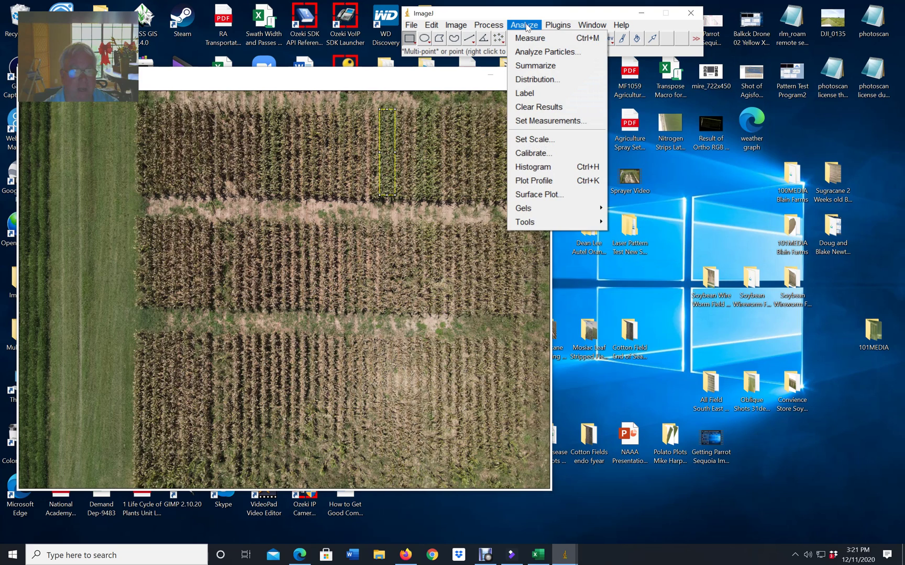
pyautogui.moveTo(558, 25)
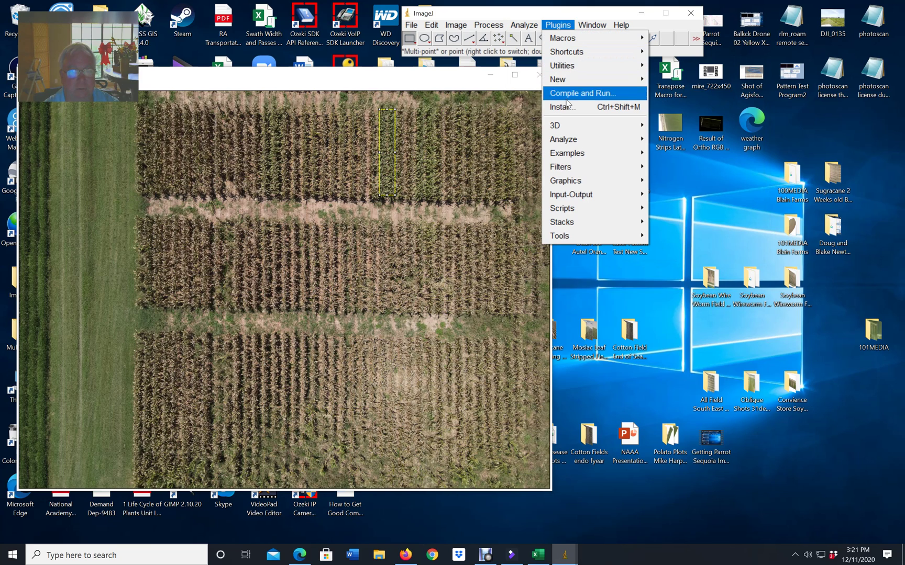
pyautogui.moveTo(589, 142)
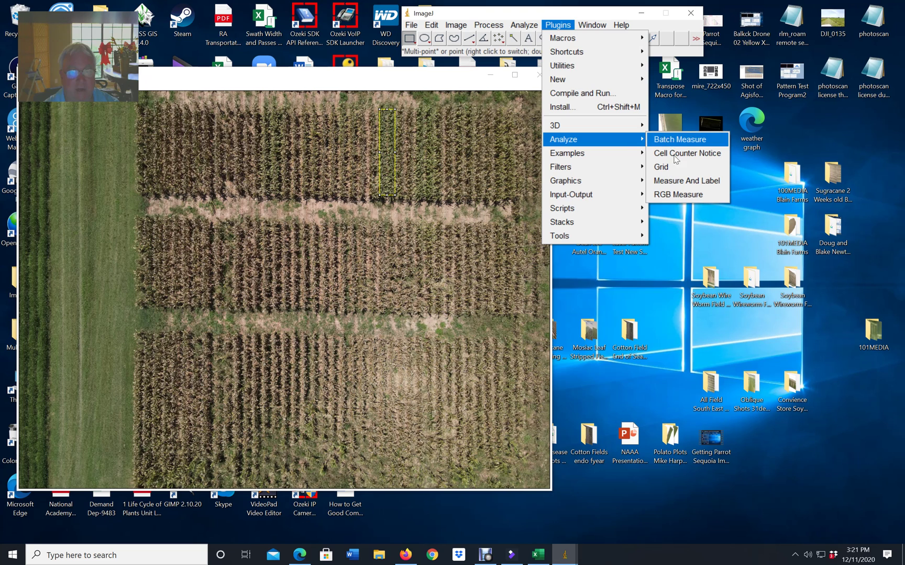
pyautogui.click(675, 195)
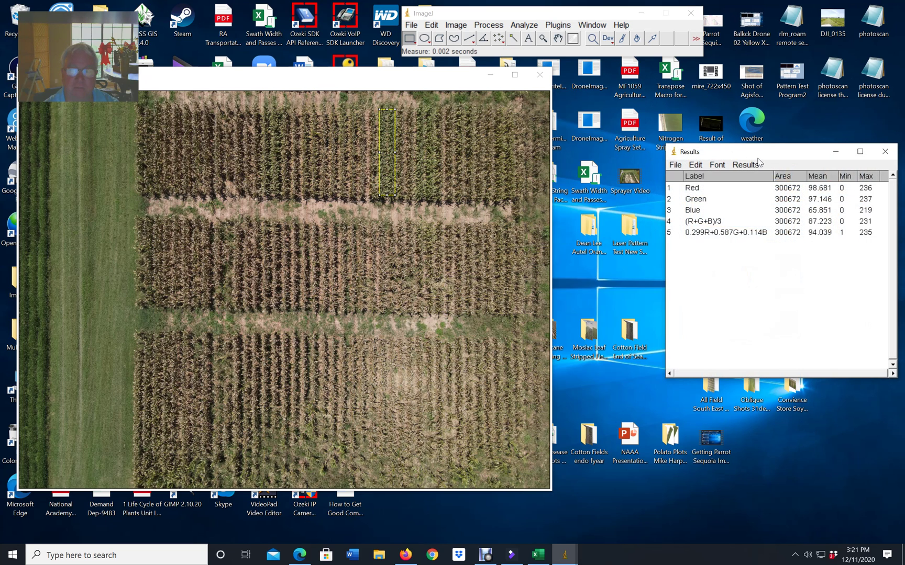
pyautogui.moveTo(756, 156); pyautogui.dragTo(677, 95)
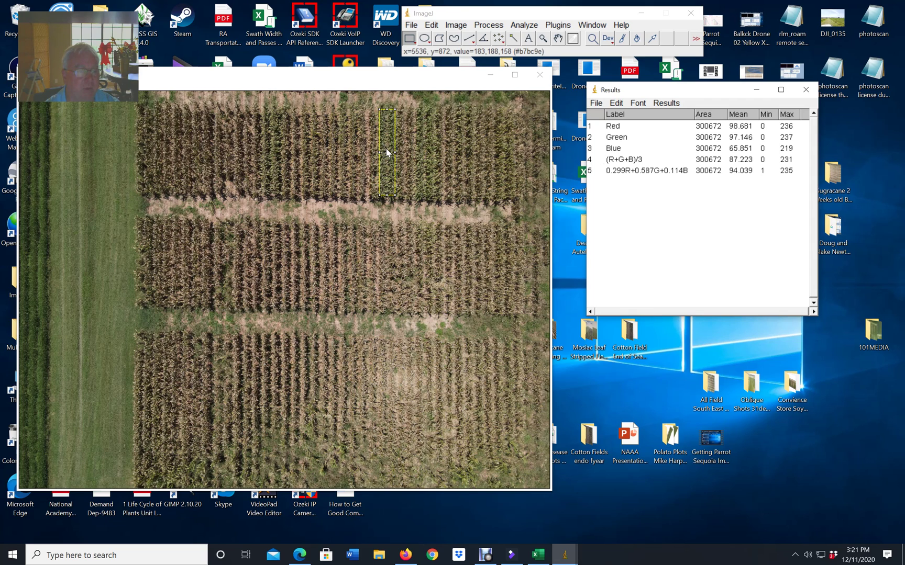
# - Shift the same rectangle rightward over three more strips of the uppermost block, ending at x=6360, y=296, taking an RGB measurement at each
pyautogui.moveTo(383, 149); pyautogui.dragTo(406, 149)
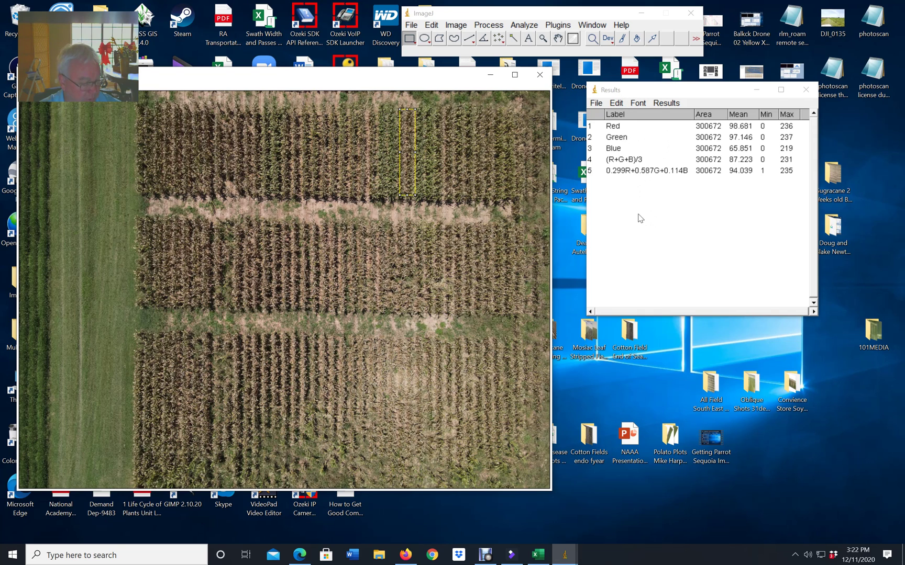
pyautogui.hotkey('ctrl', 'm')
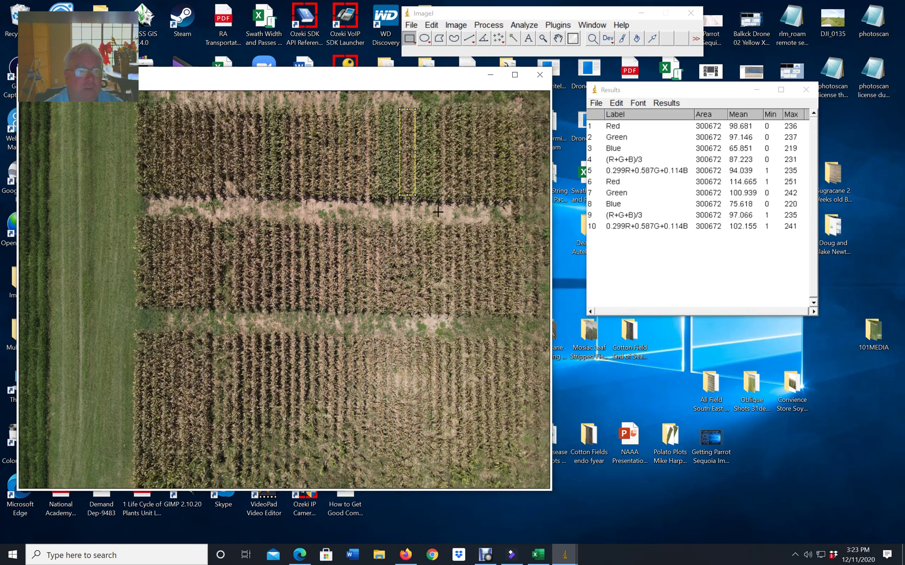
pyautogui.moveTo(407, 166); pyautogui.dragTo(426, 166)
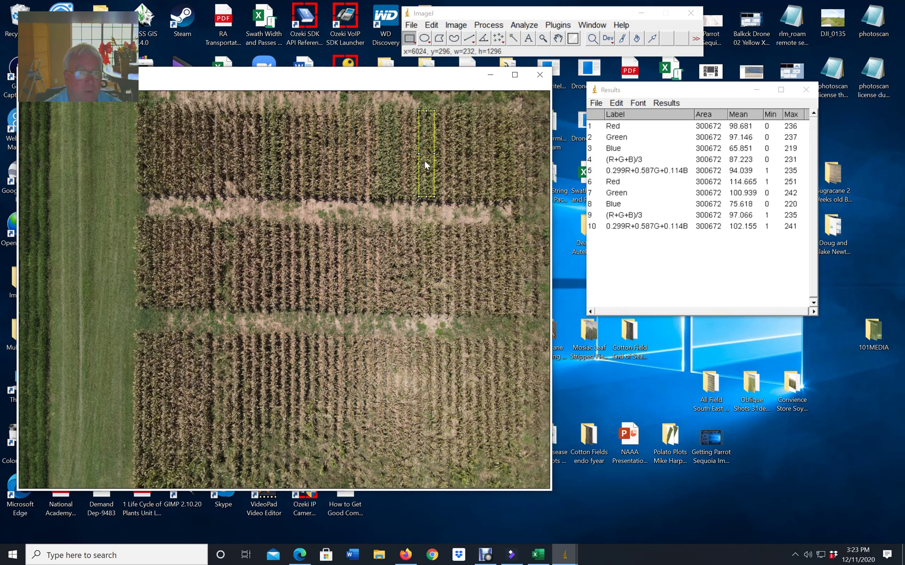
pyautogui.hotkey('ctrl', 'shift', 'r')
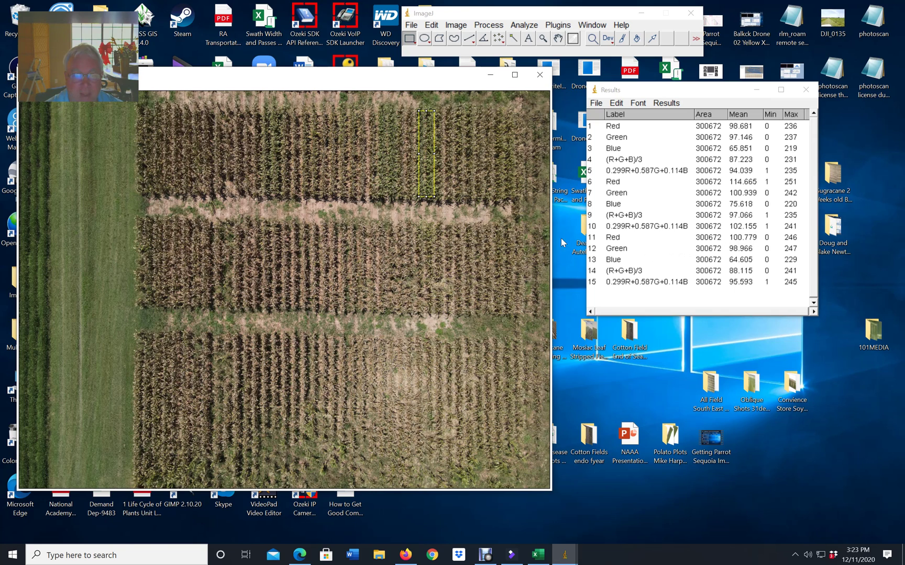
pyautogui.moveTo(427, 182); pyautogui.dragTo(449, 180)
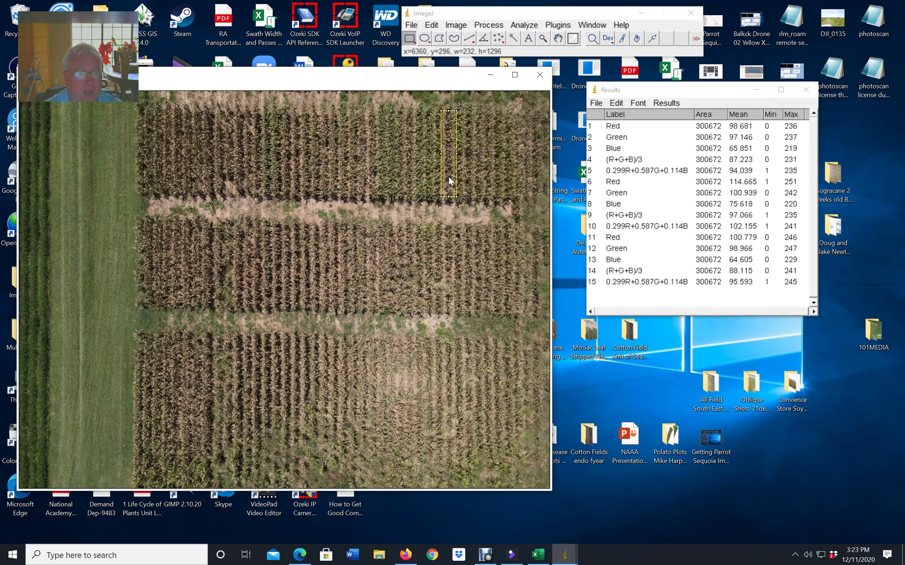
pyautogui.press('m')
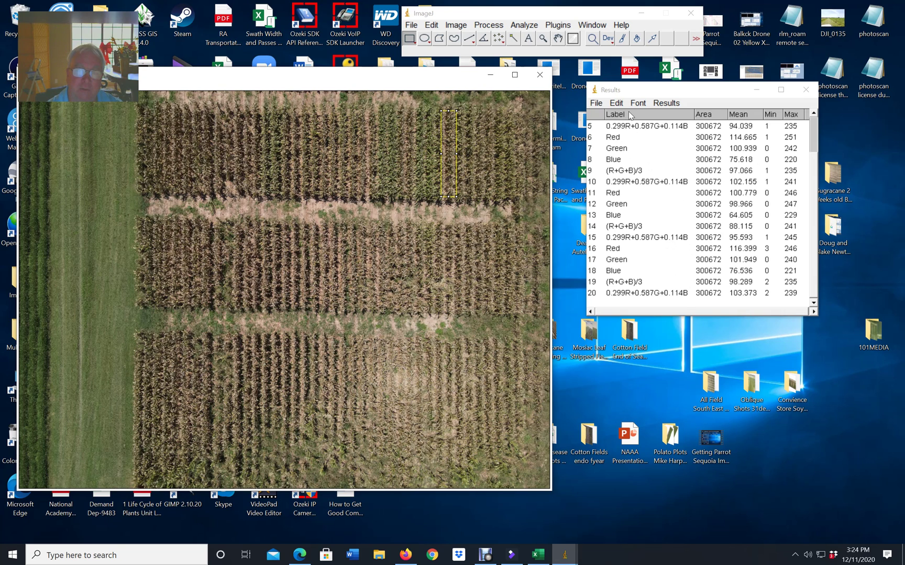
# - Review the accumulated RGB measurements and copy all rows of the Results table
pyautogui.scroll(2, 681, 159)
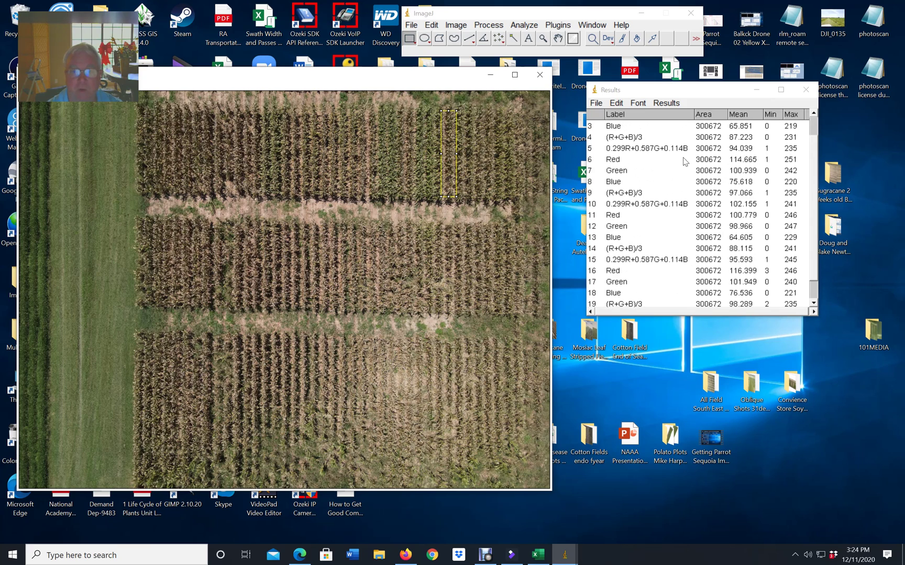
pyautogui.scroll(2, 709, 186)
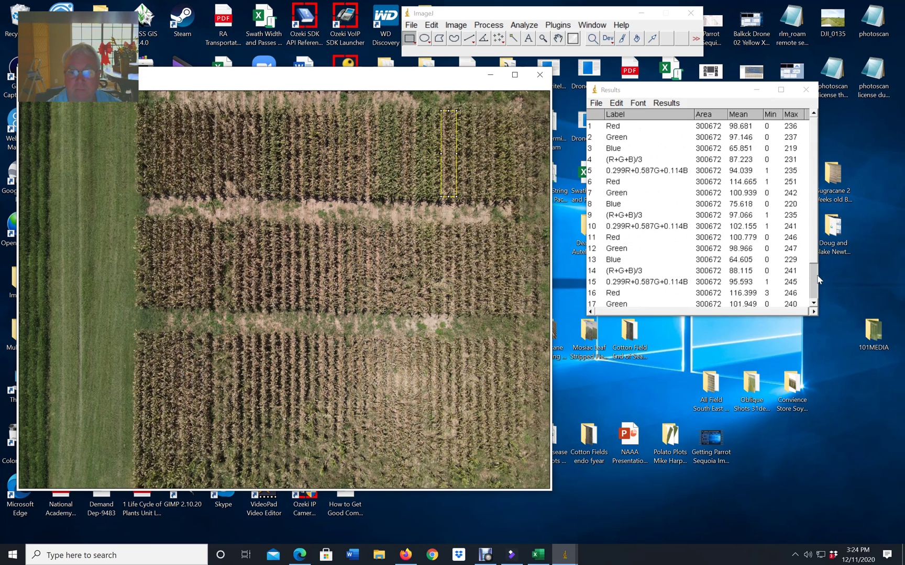
pyautogui.scroll(-2, 817, 281)
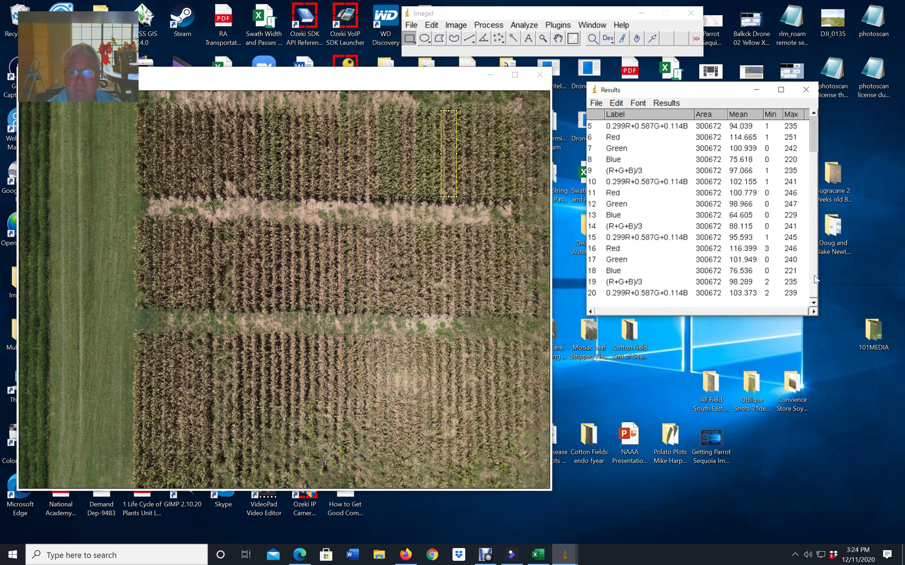
pyautogui.click(616, 103)
pyautogui.click(619, 134)
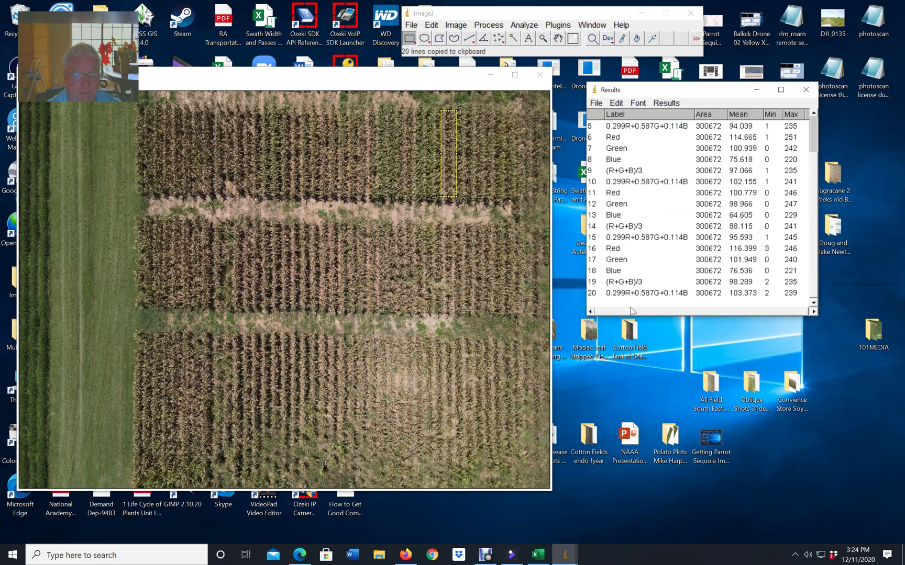
# - Switch to Excel, create a blank workbook in a reduced window, and paste the copied measurements starting at cell D7
pyautogui.click(537, 557)
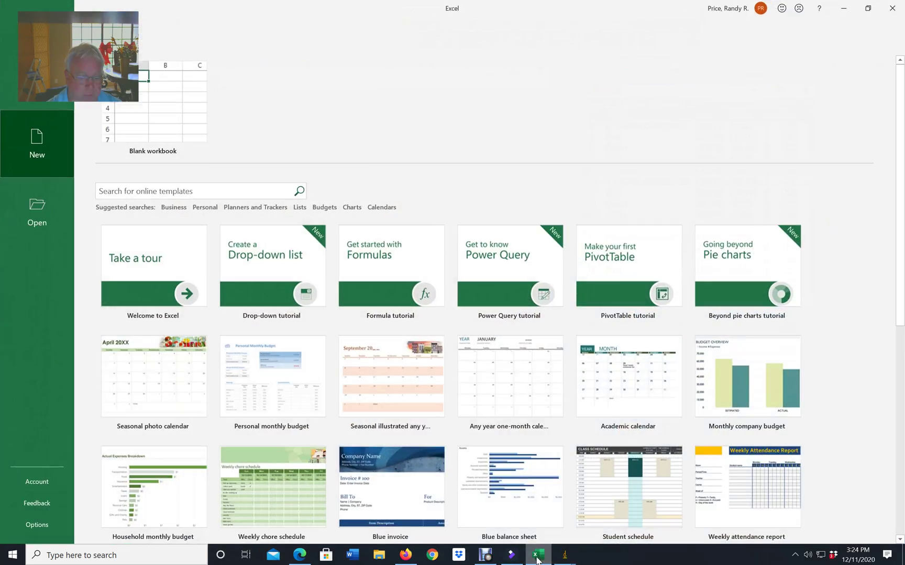
pyautogui.click(153, 133)
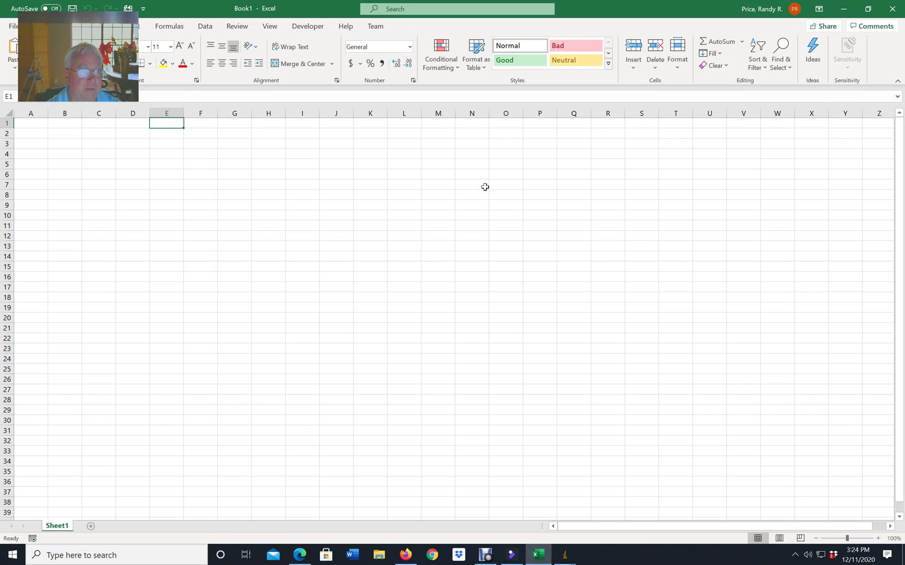
pyautogui.click(867, 9)
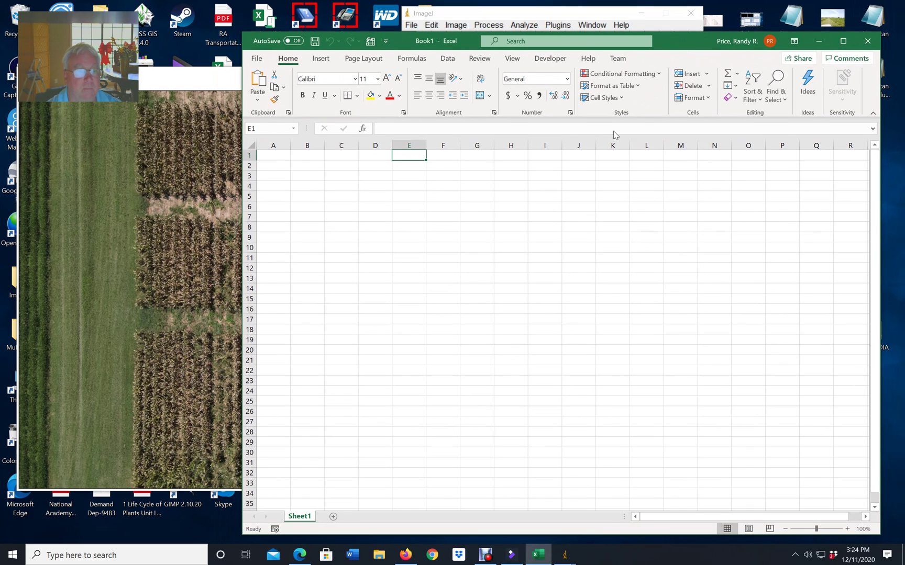
pyautogui.click(384, 216)
pyautogui.rightClick(379, 220)
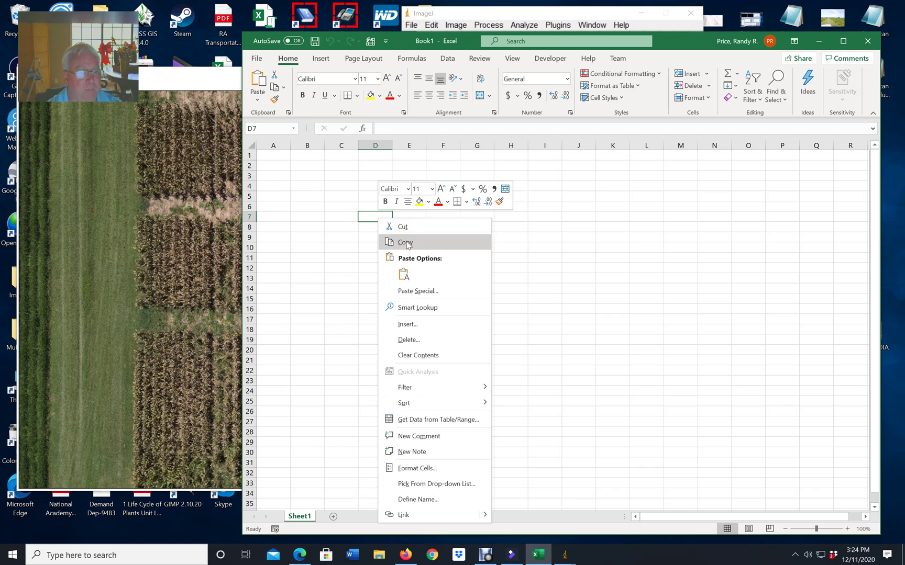
pyautogui.click(404, 274)
pyautogui.click(688, 265)
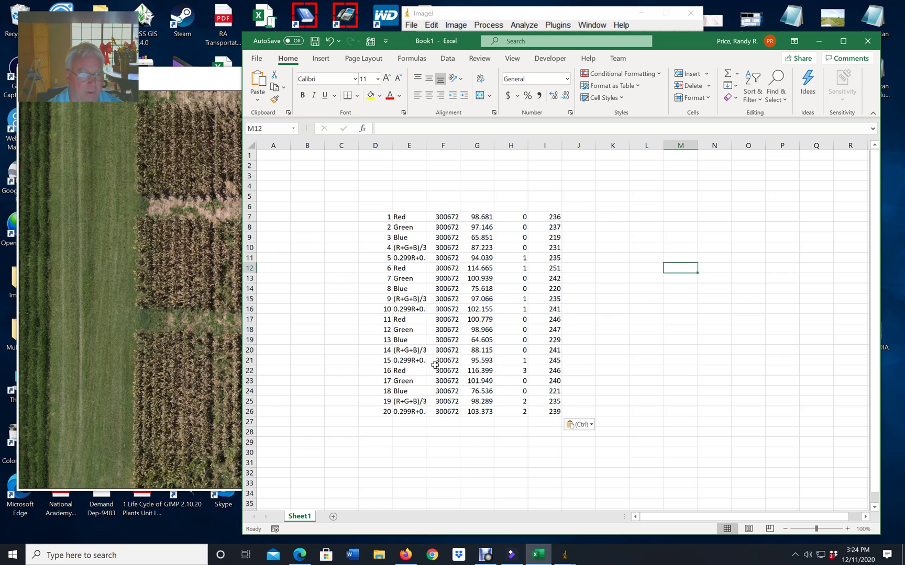
# - Copy the five channel labels in E7:E11 and paste them transposed as a header row starting at K7
pyautogui.moveTo(408, 218); pyautogui.dragTo(404, 260)
pyautogui.hotkey('ctrl', 'c')
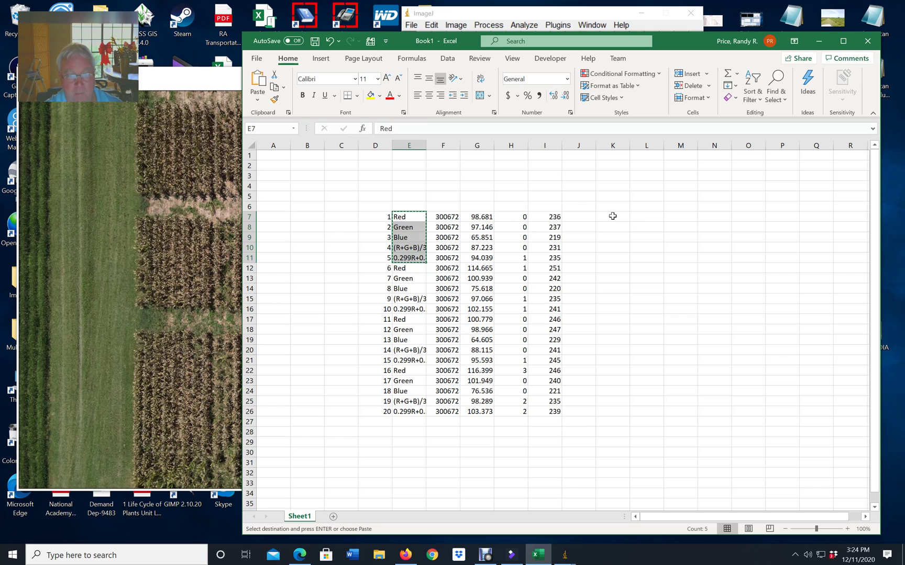
pyautogui.click(613, 216)
pyautogui.rightClick(613, 215)
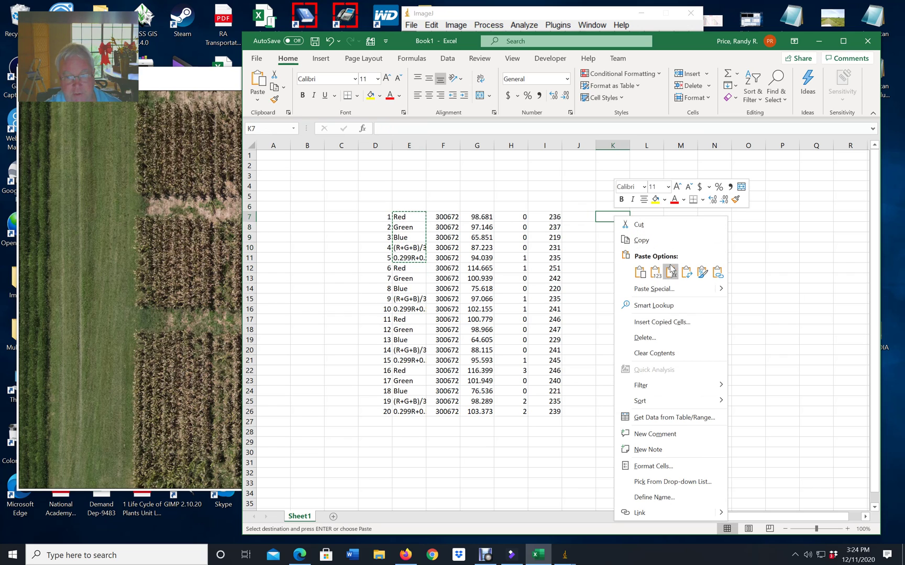
pyautogui.click(686, 272)
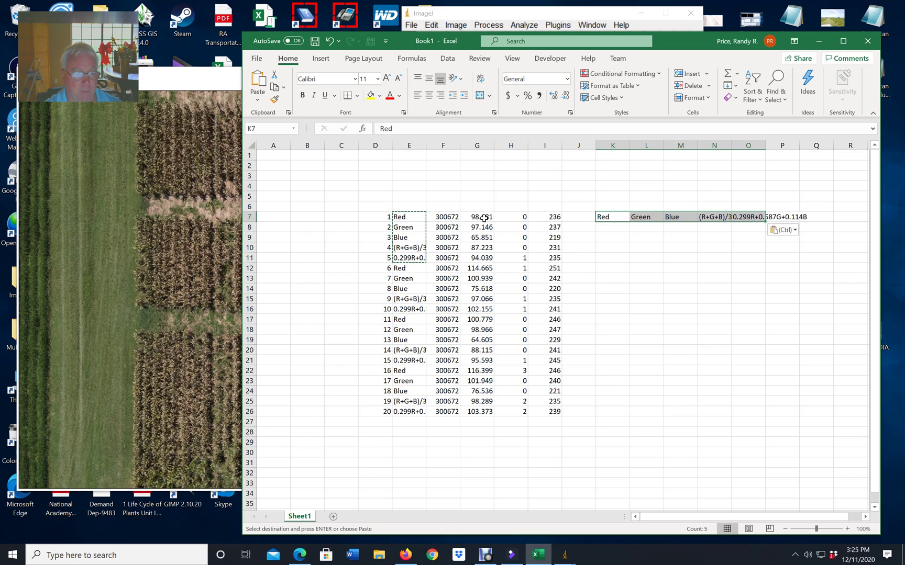
# - Copy the first plot's mean values in G7:G11 and paste them transposed under the headers, starting at K8
pyautogui.moveTo(482, 218); pyautogui.dragTo(486, 258)
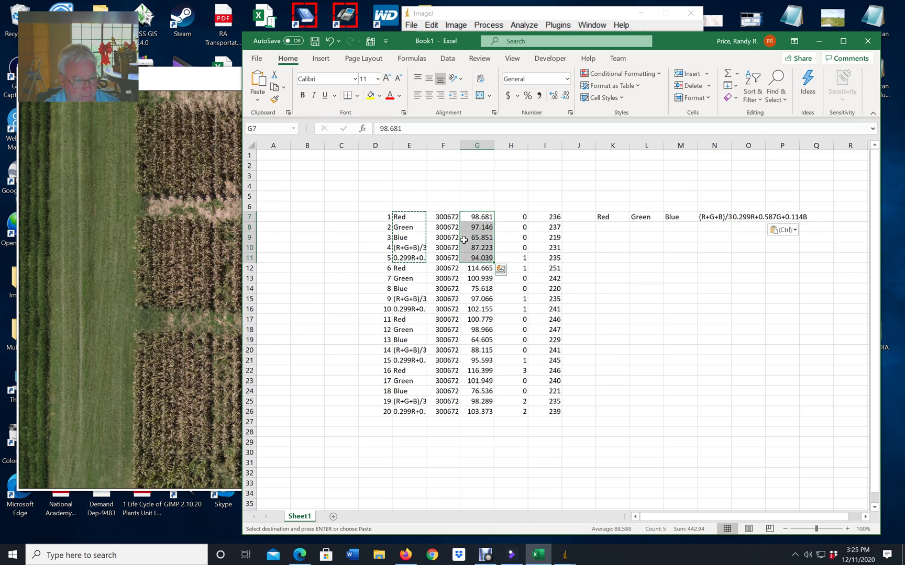
pyautogui.hotkey('ctrl', 'c')
pyautogui.click(607, 225)
pyautogui.rightClick(607, 224)
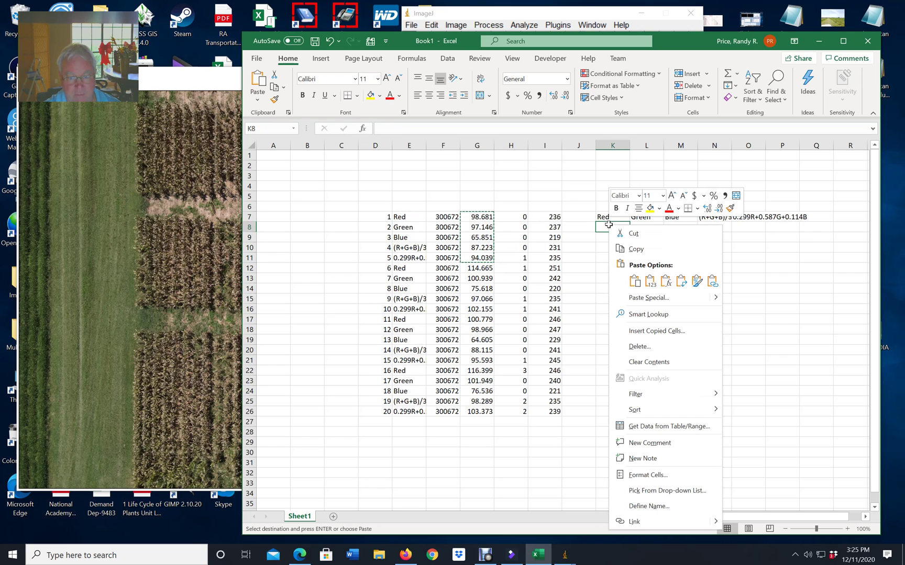
pyautogui.click(680, 281)
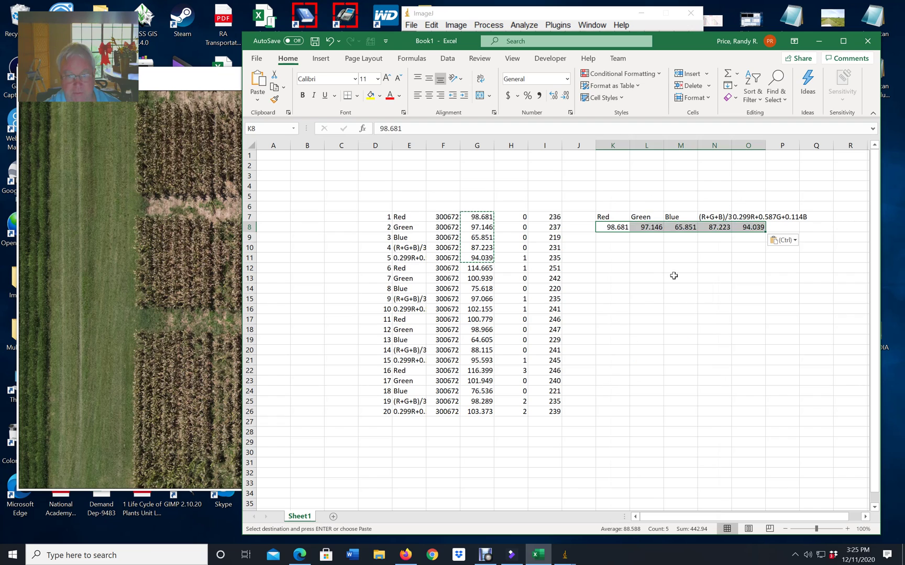
# - Insert an entire column at column J to make room before the transposed table
pyautogui.click(588, 227)
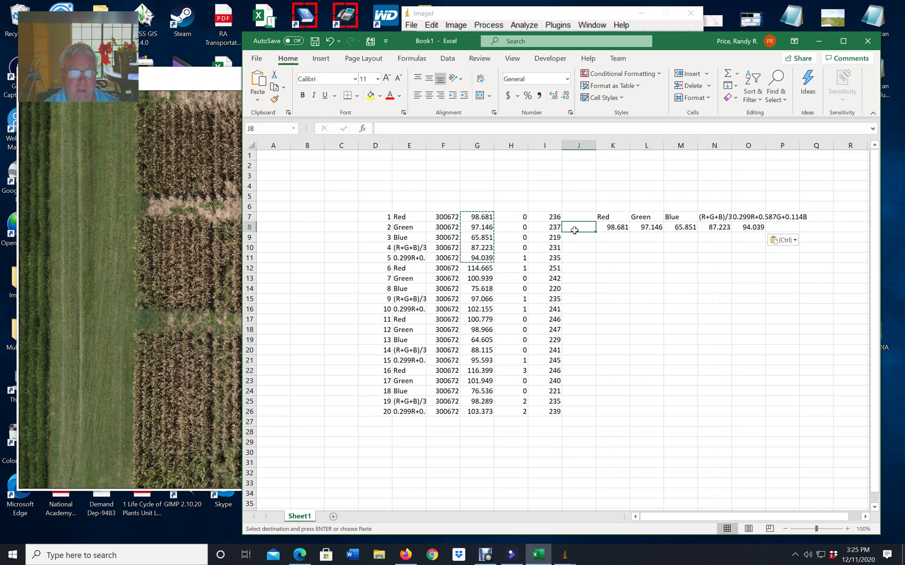
pyautogui.rightClick(586, 197)
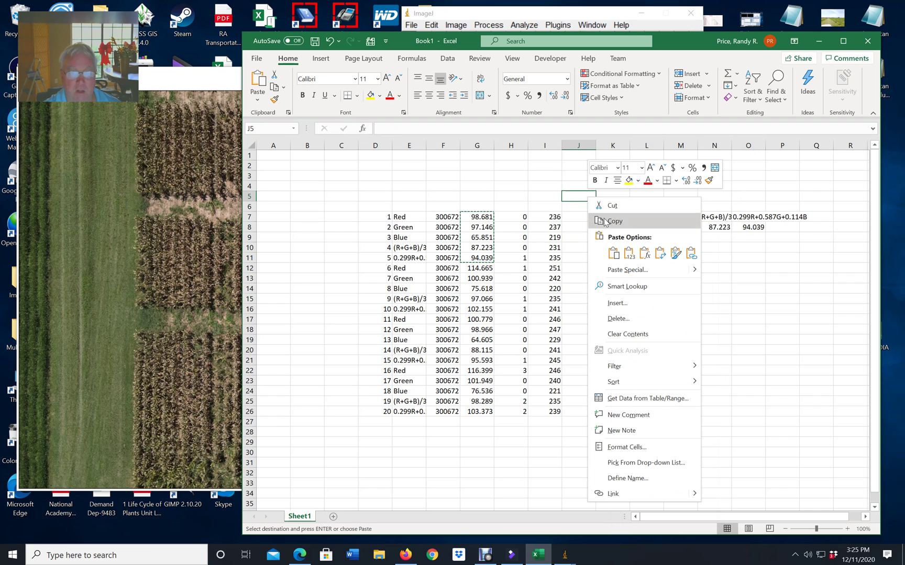
pyautogui.click(616, 303)
pyautogui.click(587, 314)
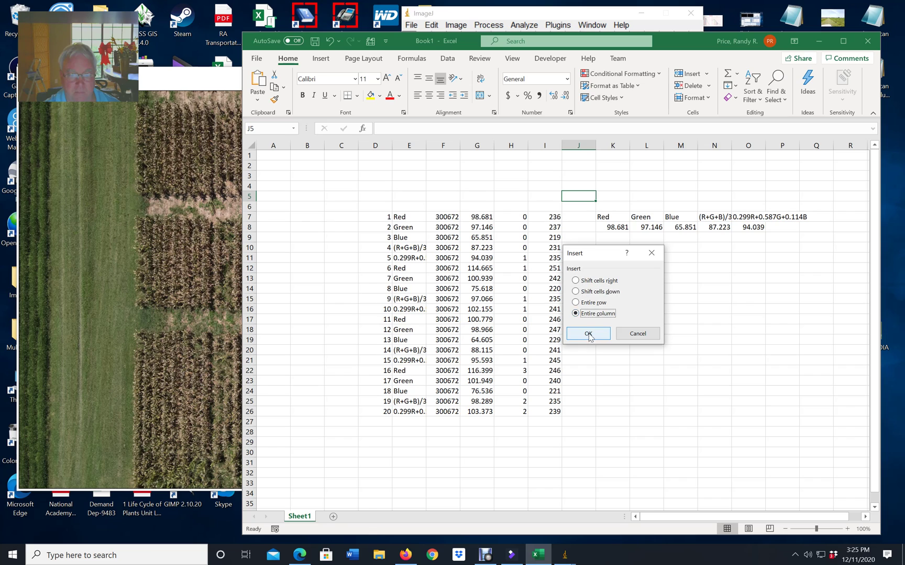
pyautogui.click(588, 333)
# - Label the first row of transposed means "Plot 1" in cell K8
pyautogui.click(605, 228)
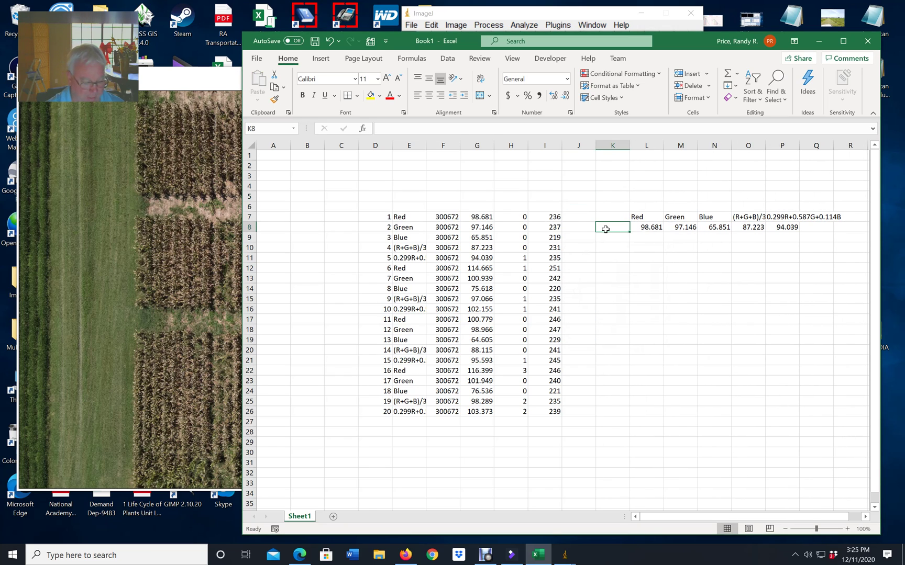
pyautogui.write('Plot')
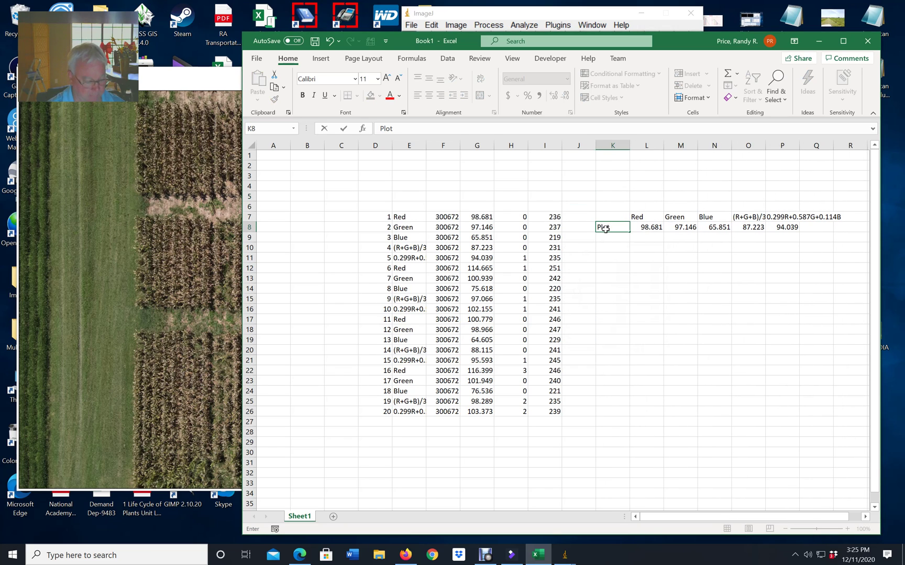
pyautogui.write(' 1')
pyautogui.press('Return')
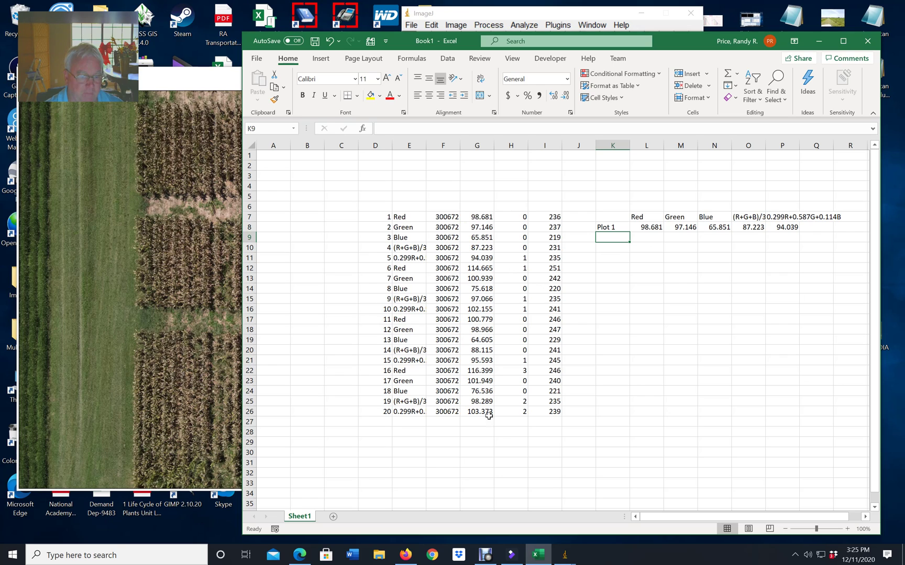
# - Copy the second plot's mean values in G12:G16 and paste them transposed into row 9, starting at L9
pyautogui.click(472, 269)
pyautogui.moveTo(472, 270); pyautogui.dragTo(471, 309)
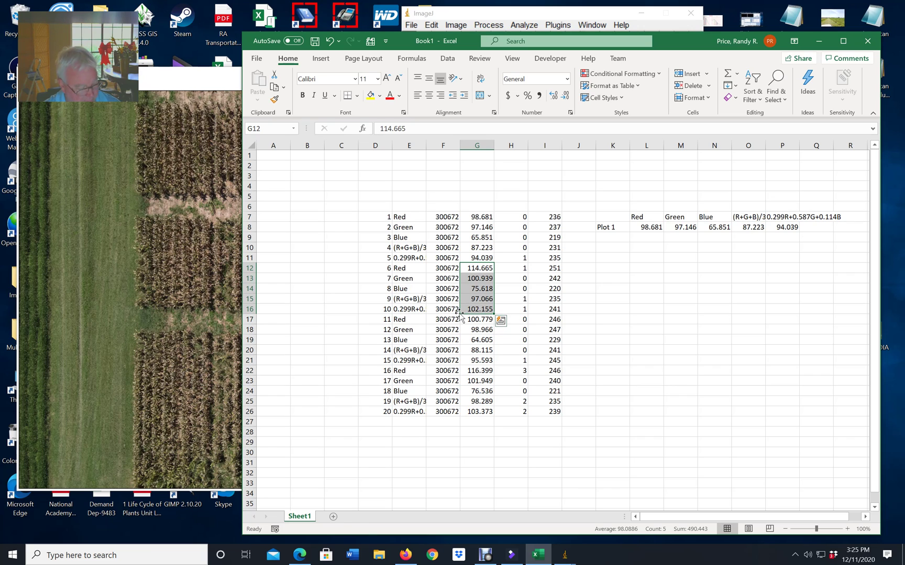
pyautogui.hotkey('ctrl', 'c')
pyautogui.click(648, 241)
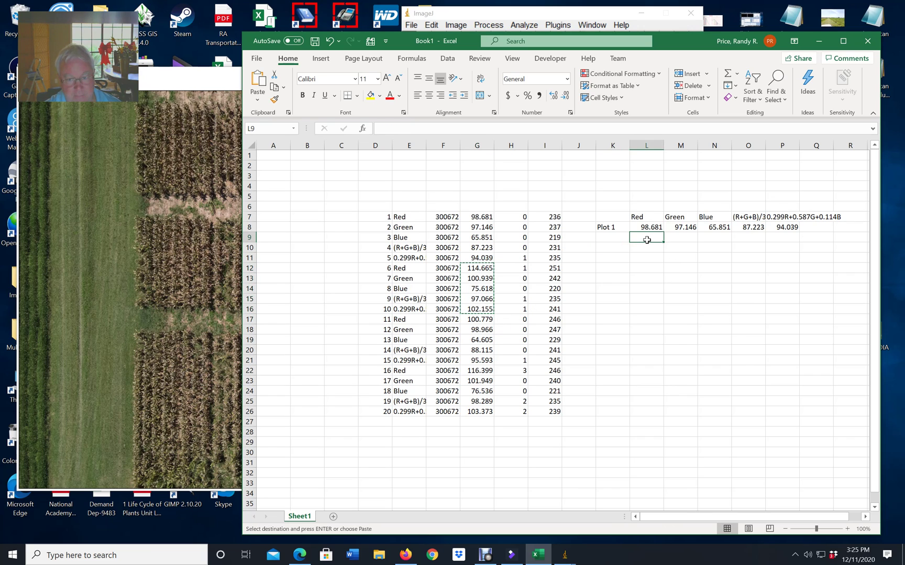
pyautogui.rightClick(647, 240)
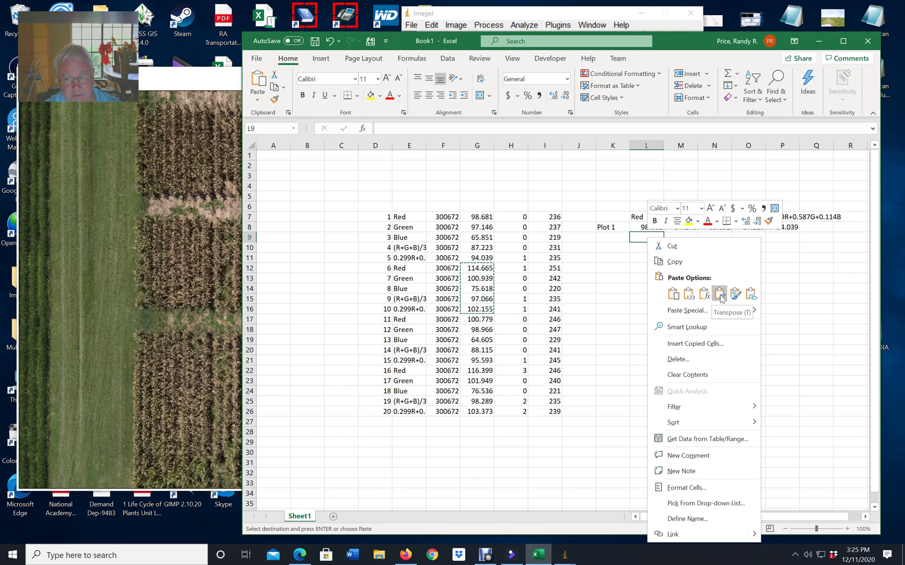
pyautogui.click(719, 294)
# - Label the second row of transposed means "Plot 2" in cell K9
pyautogui.click(612, 239)
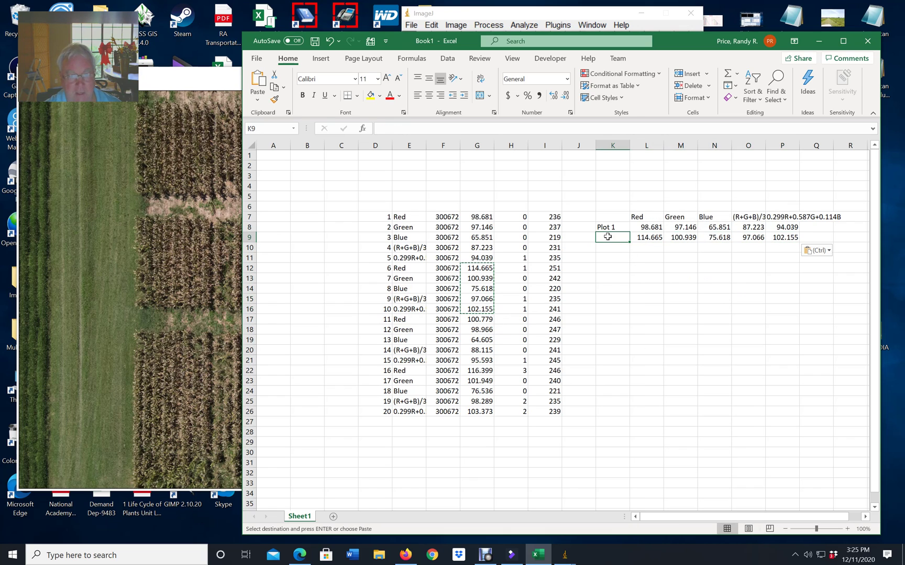
pyautogui.write('Plot 2')
pyautogui.press('Return')
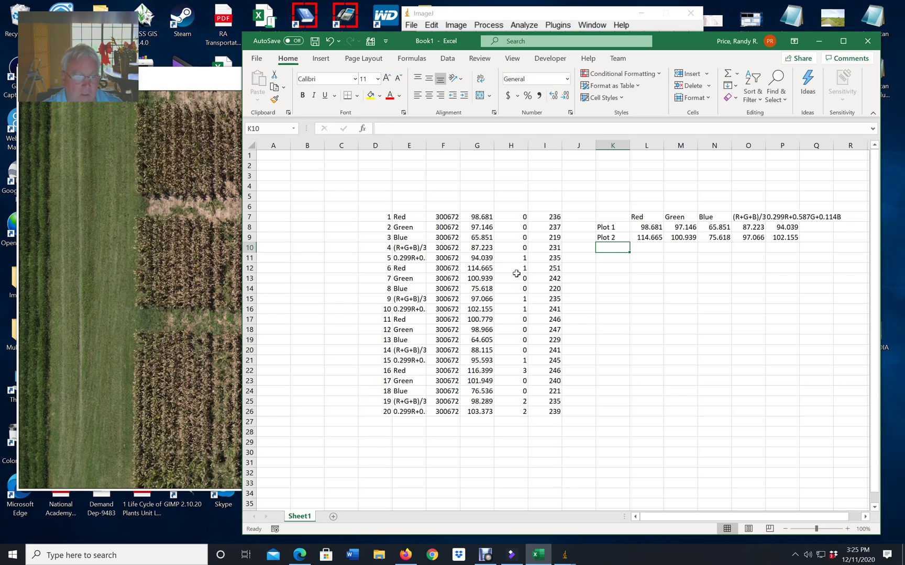
# - Copy the third plot's mean values in G17:G21 and paste them transposed starting at L10
pyautogui.moveTo(478, 322); pyautogui.dragTo(485, 361)
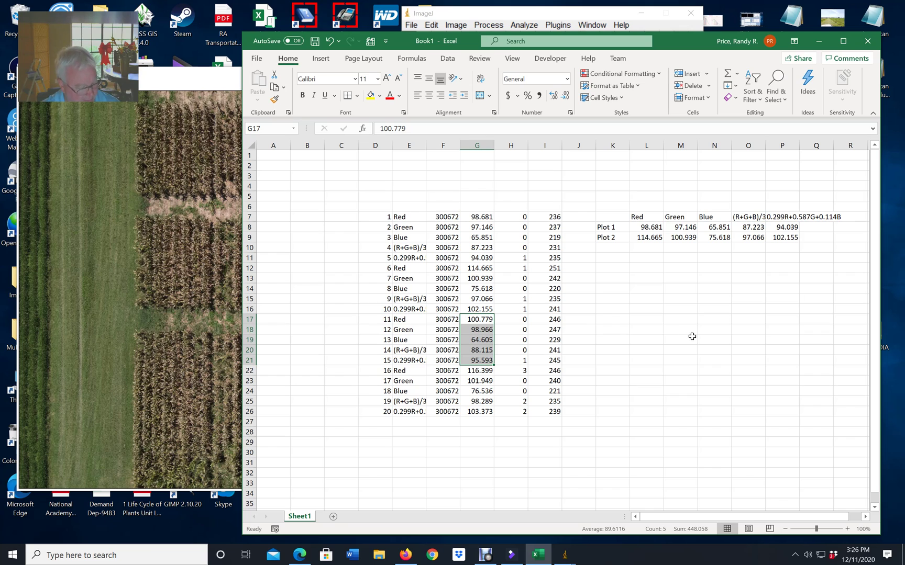
pyautogui.hotkey('ctrl', 'c')
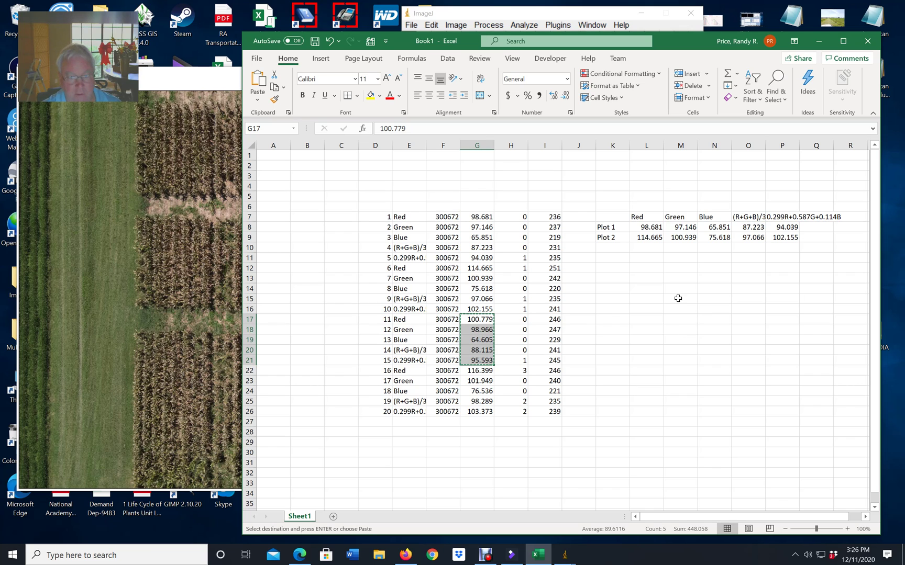
pyautogui.rightClick(645, 249)
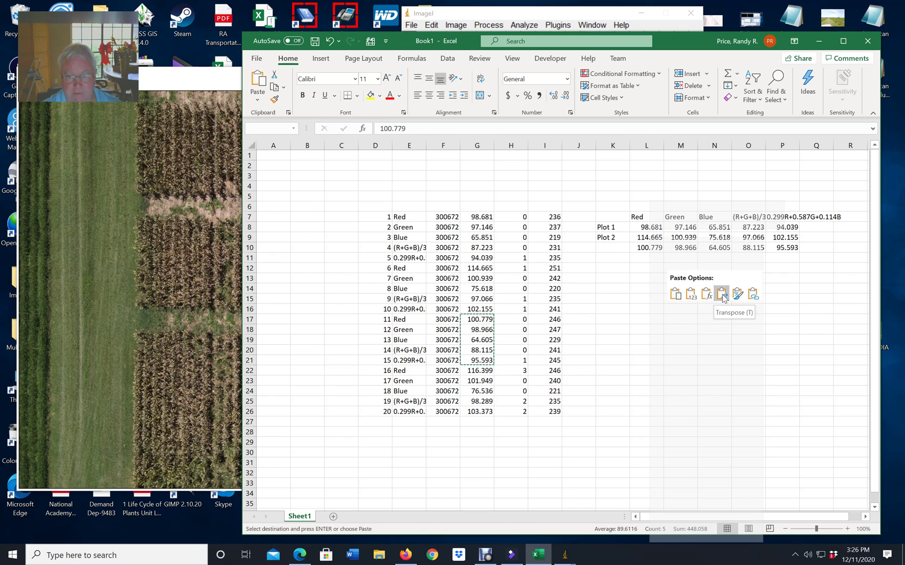
pyautogui.click(722, 295)
# - Copy the fourth plot's mean values in G22:G26 and paste them transposed starting at L11
pyautogui.moveTo(479, 373); pyautogui.dragTo(472, 412)
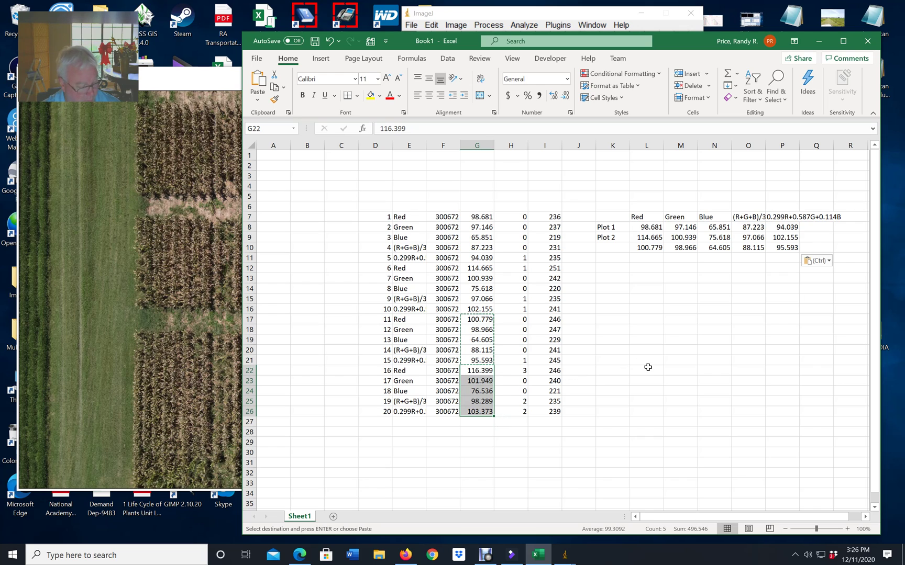
pyautogui.rightClick(642, 257)
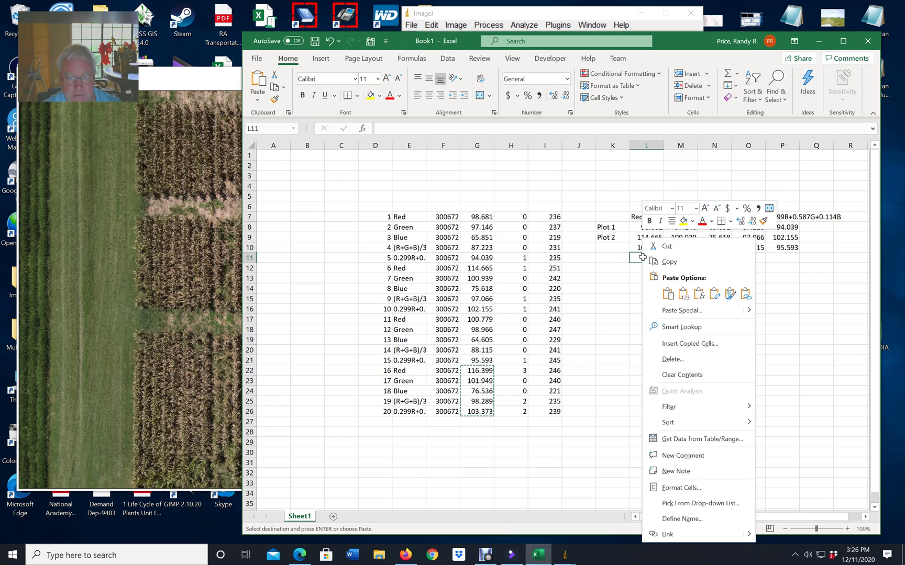
pyautogui.click(714, 294)
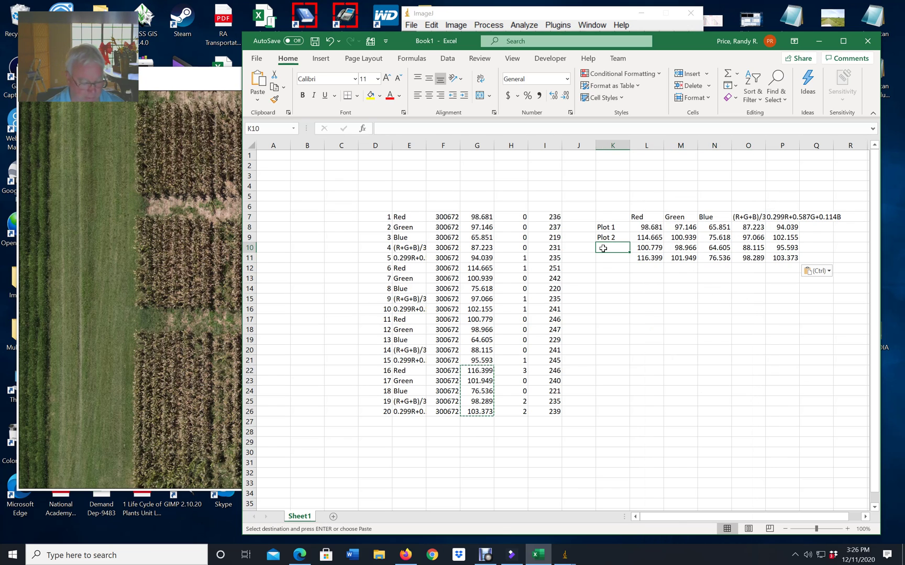
# - Label the remaining two rows of means "Plot 3" in K10 and "Plot 4" in K11
pyautogui.write('Plot')
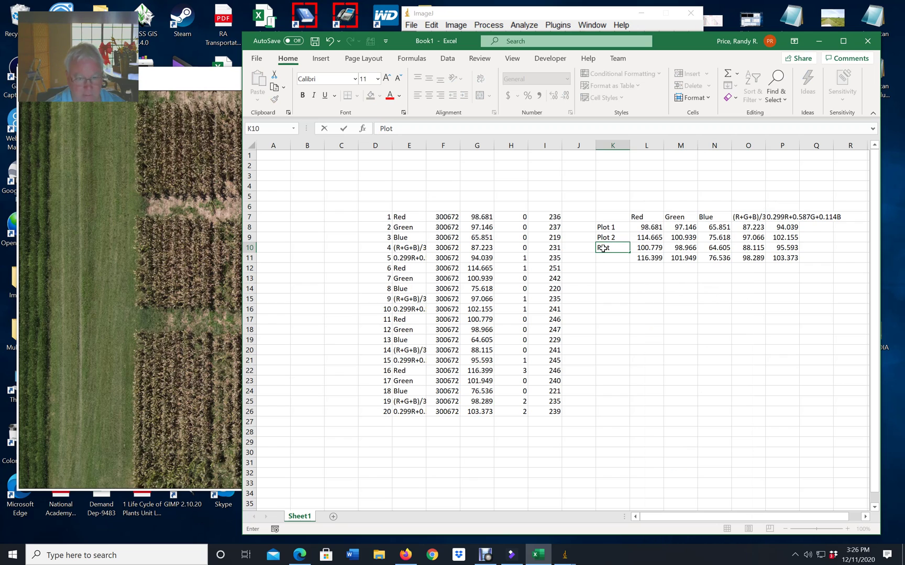
pyautogui.write(' 3')
pyautogui.press('Return')
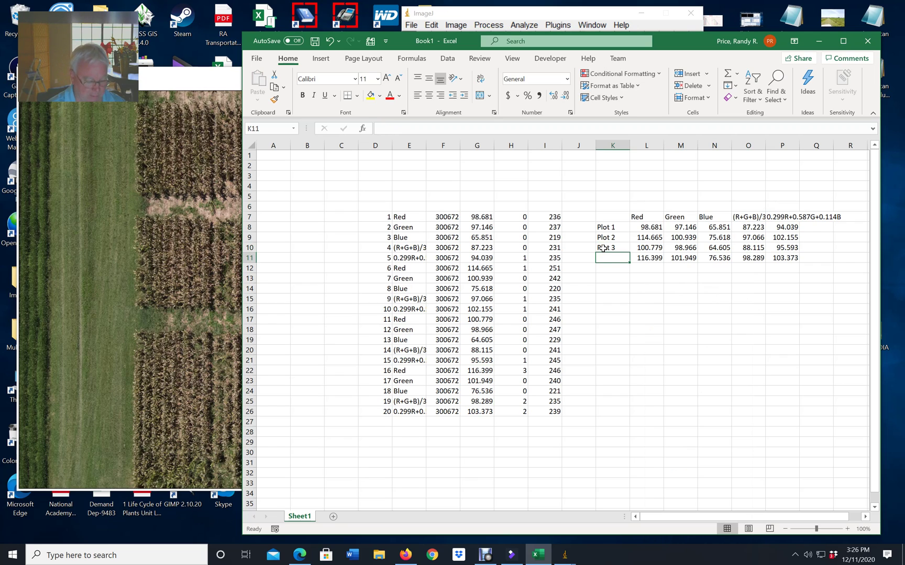
pyautogui.write('Plot 4')
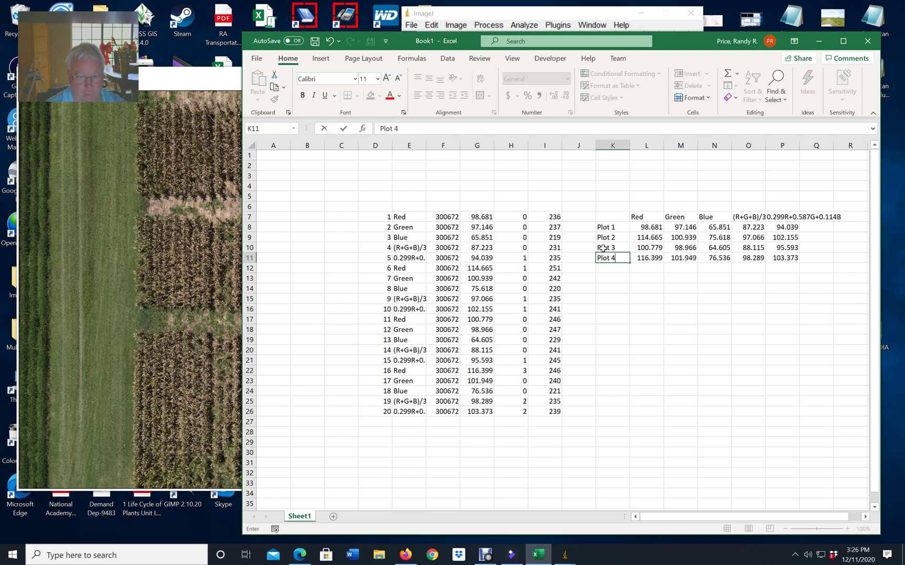
# - Clear the original ImageJ measurement rows in D7:I27
pyautogui.moveTo(383, 216); pyautogui.dragTo(542, 419)
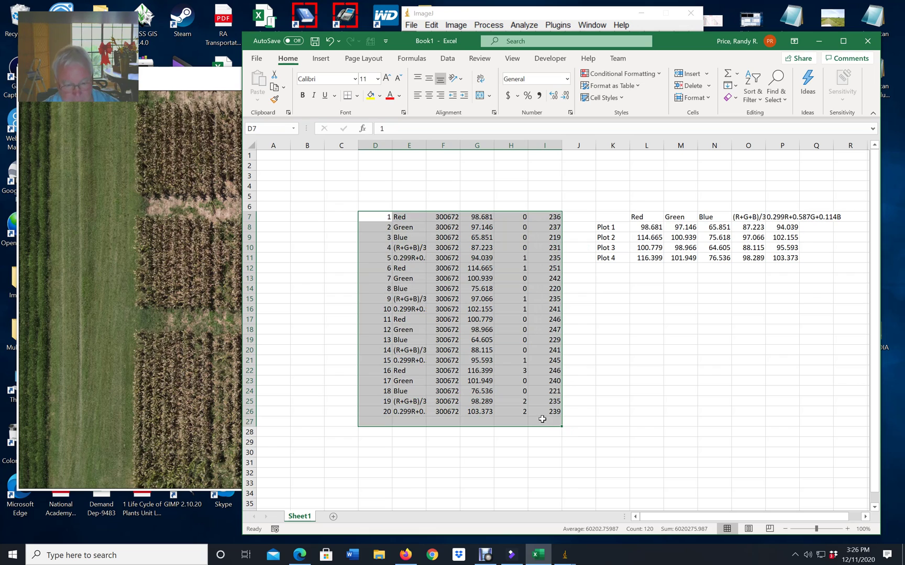
pyautogui.press('Delete')
# - Move the transposed plot table from K6:R12 to the range starting at C6
pyautogui.moveTo(652, 517); pyautogui.dragTo(783, 516)
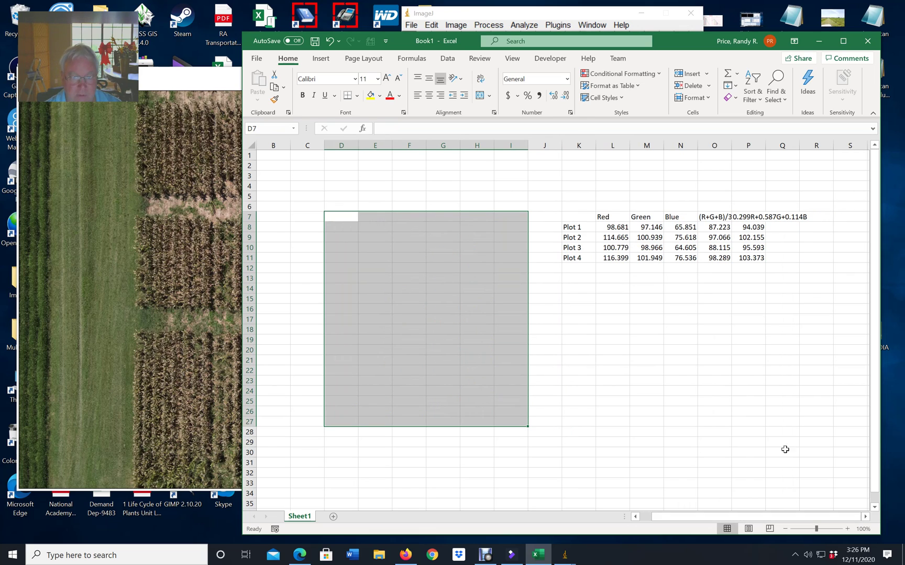
pyautogui.click(582, 208)
pyautogui.moveTo(584, 219); pyautogui.dragTo(827, 270)
pyautogui.hotkey('ctrl', 'c')
pyautogui.click(318, 207)
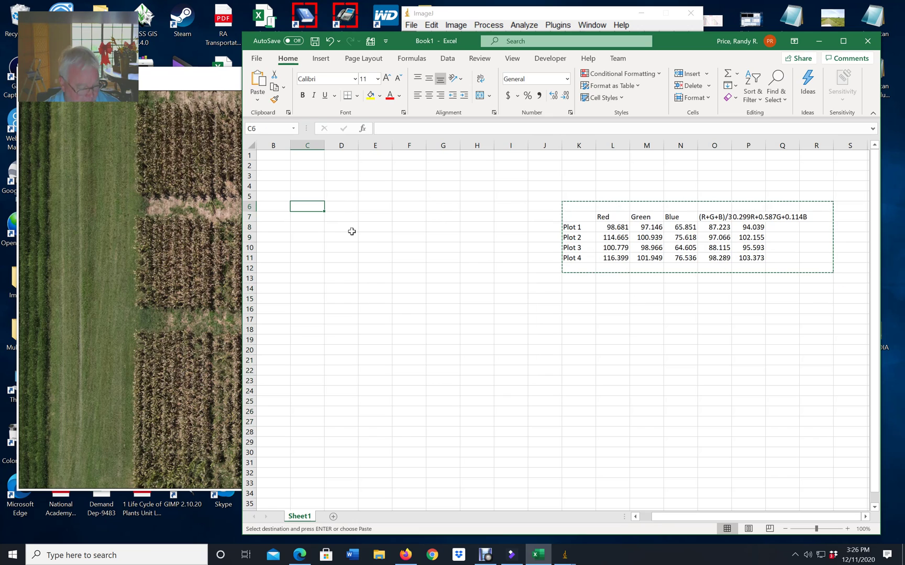
pyautogui.press('Return')
pyautogui.click(365, 278)
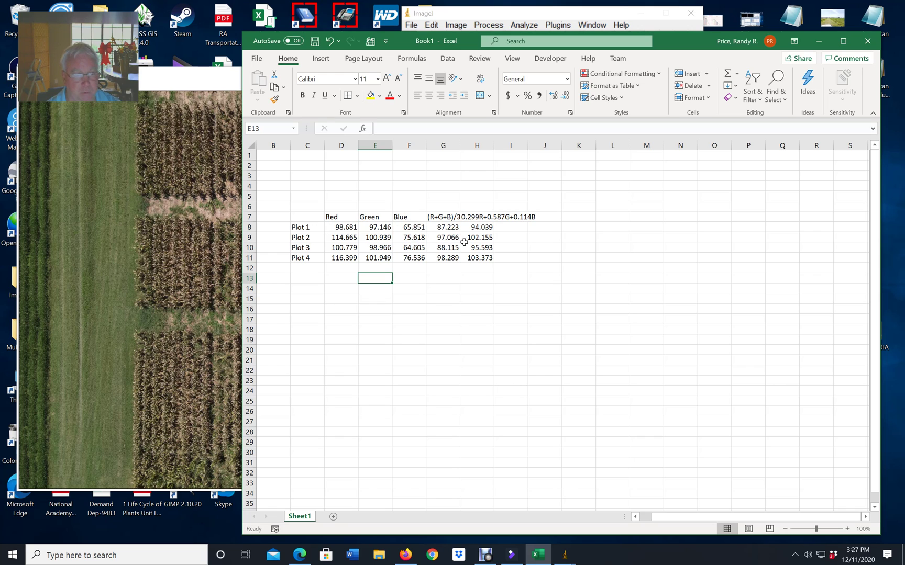
# - Clear the (R+G+B)/3 and 0.299R+0.587G+0.114B columns in G7:H11, keeping only Red, Green and Blue
pyautogui.click(453, 219)
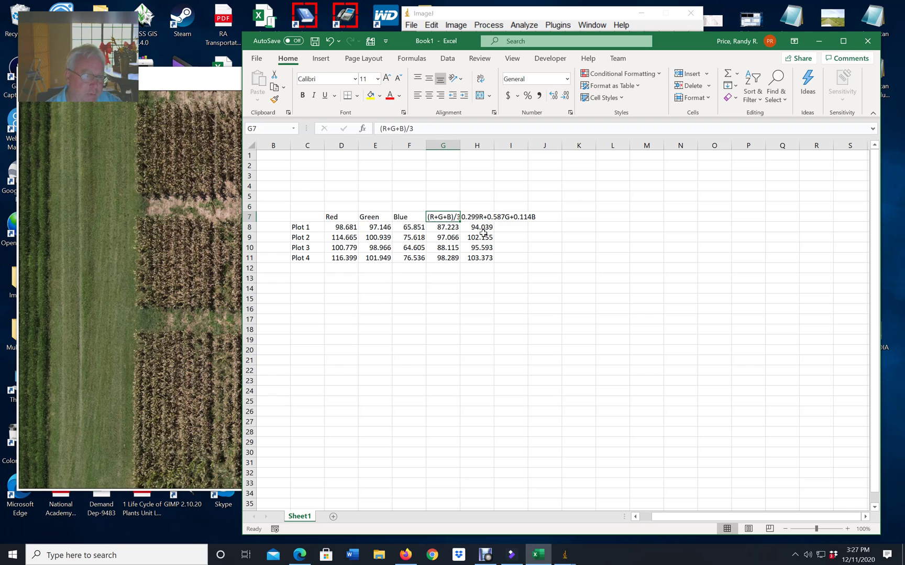
pyautogui.click(484, 217)
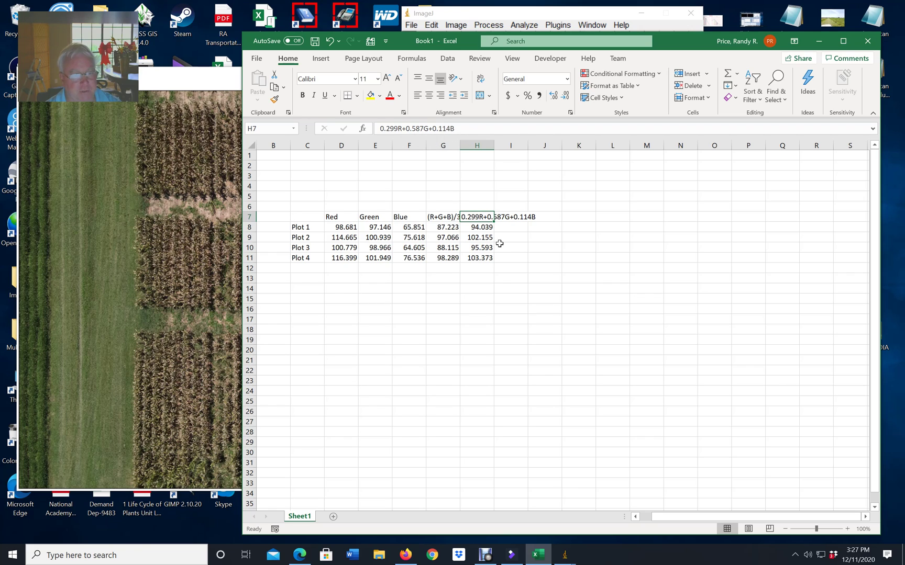
pyautogui.click(448, 218)
pyautogui.moveTo(447, 217); pyautogui.dragTo(479, 258)
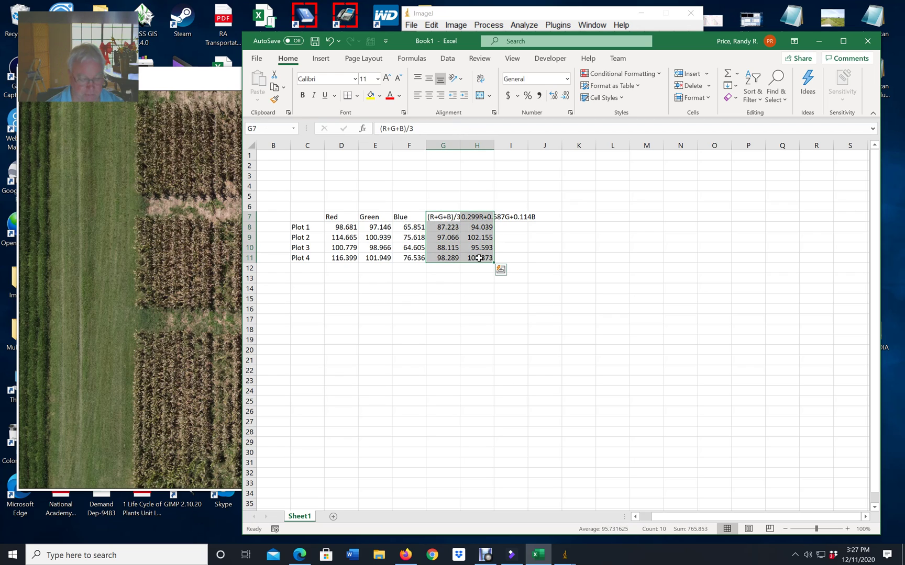
pyautogui.press('Delete')
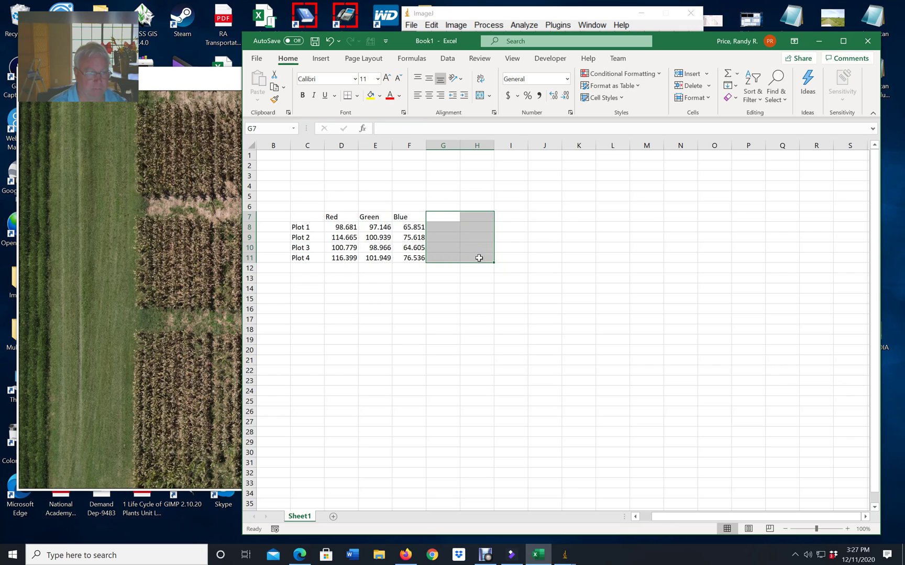
pyautogui.click(581, 299)
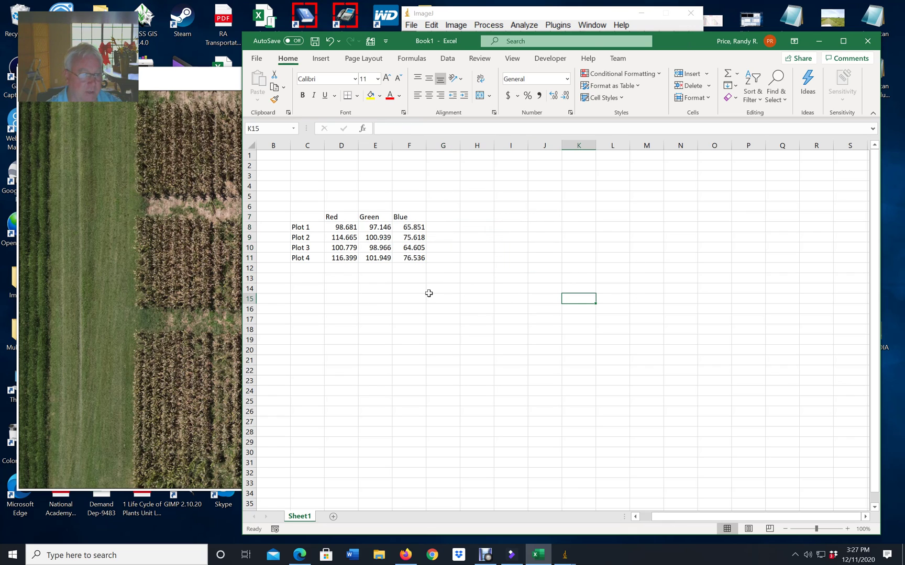
# - Add the column header "VARI" in G7, beside the Blue column
pyautogui.click(446, 217)
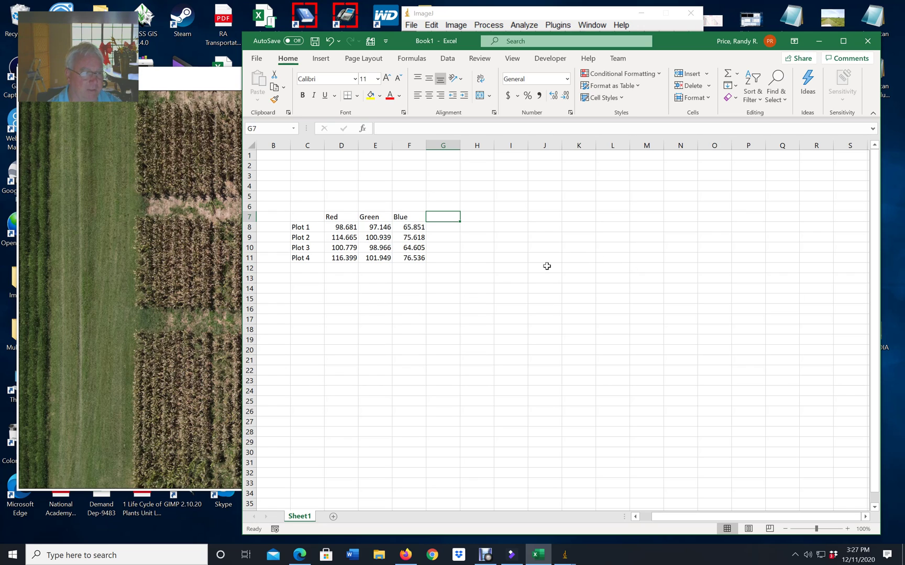
pyautogui.click(479, 288)
pyautogui.click(456, 226)
pyautogui.click(454, 216)
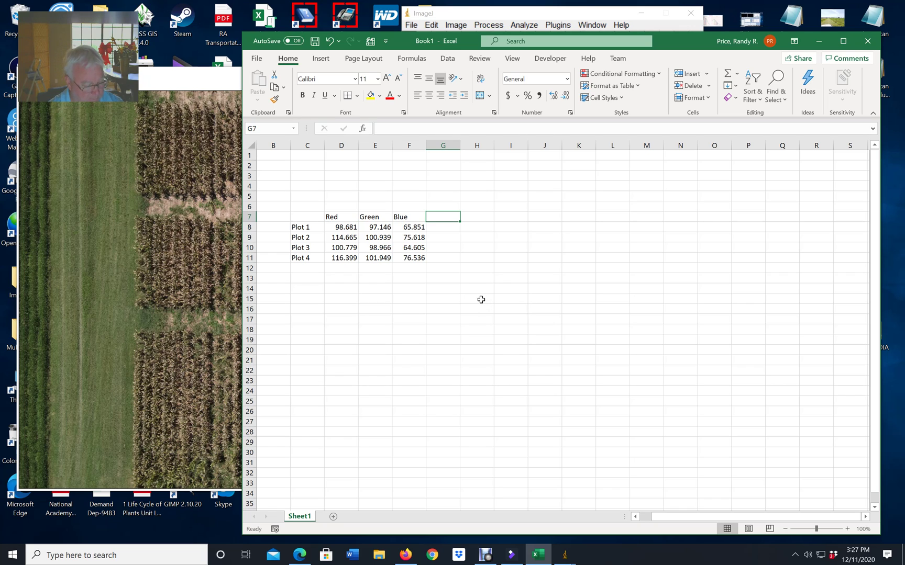
pyautogui.write('VARI')
pyautogui.press('Return')
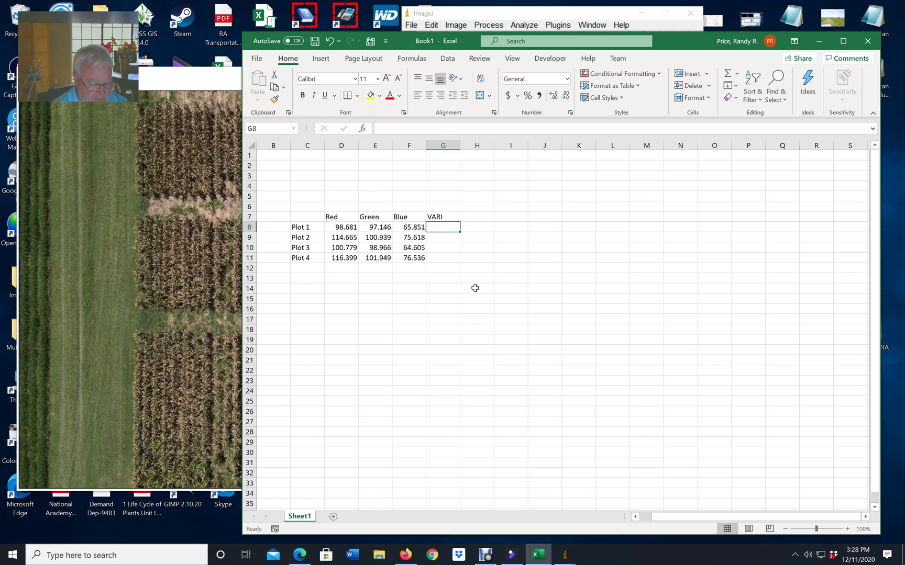
# - Enter the VARI formula =(E8-D8)/(E8+D8-F8) for Plot 1 in cell G8
pyautogui.write('=')
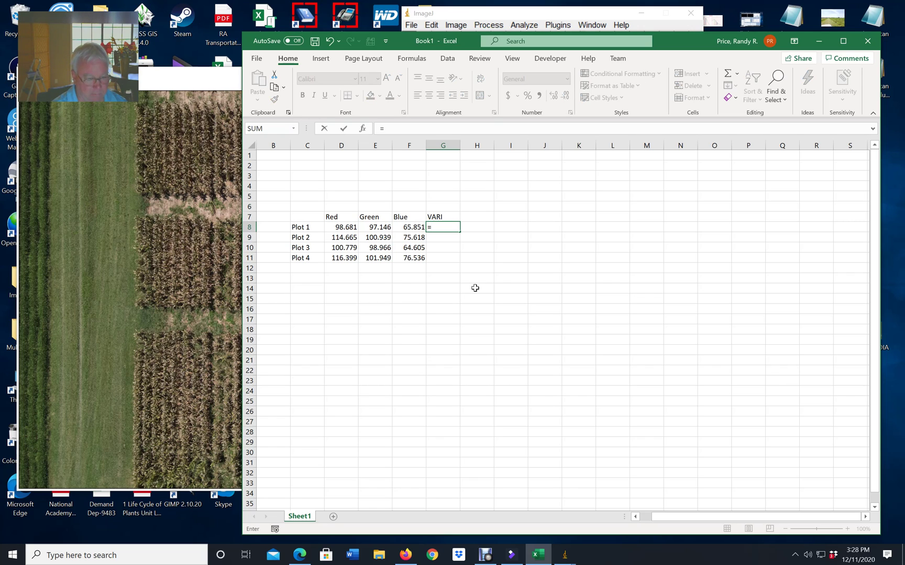
pyautogui.write('(')
pyautogui.press('Left')
pyautogui.press('Left')
pyautogui.write('-')
pyautogui.press('Left')
pyautogui.press('Left')
pyautogui.press('Left')
pyautogui.press('Left')
pyautogui.press('Right')
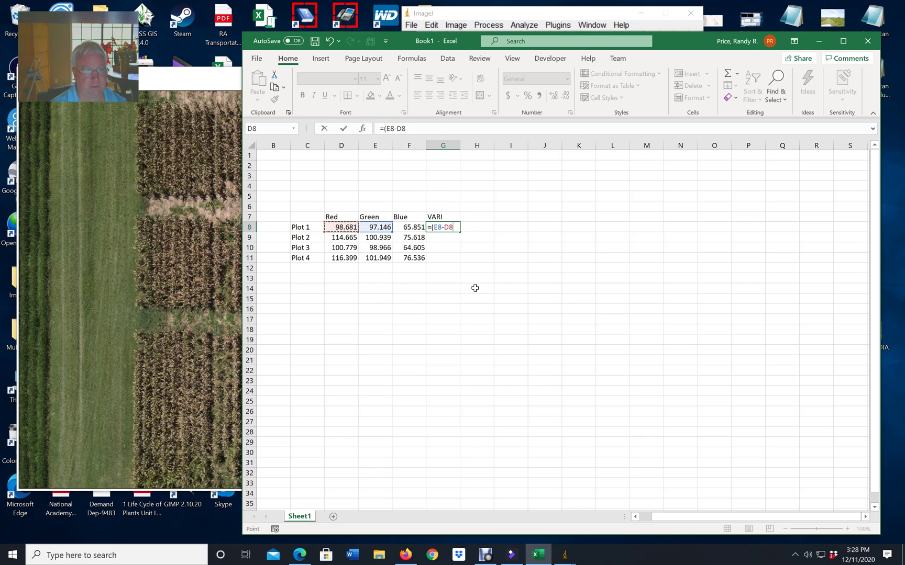
pyautogui.write(')')
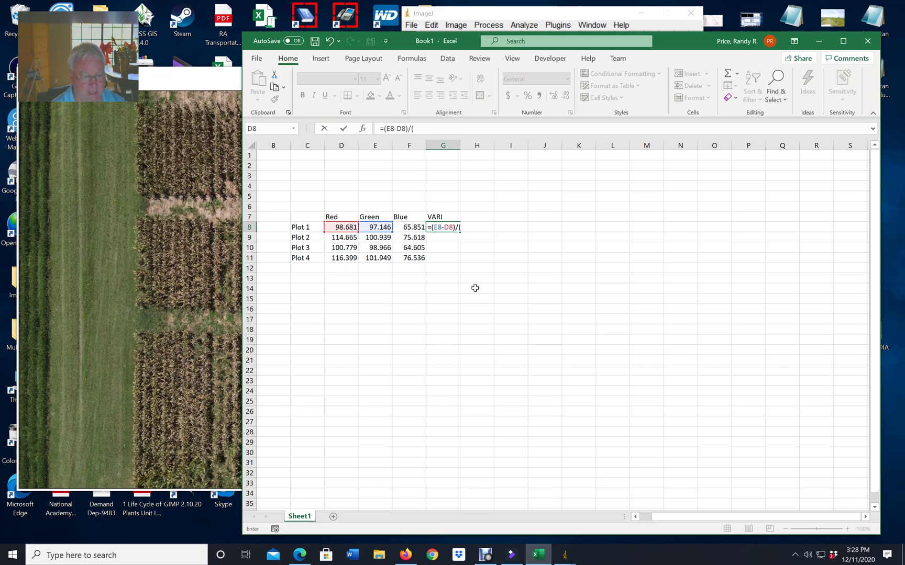
pyautogui.write('/(')
pyautogui.press('Left')
pyautogui.press('Left')
pyautogui.write('+')
pyautogui.press('Left')
pyautogui.press('Left')
pyautogui.press('Left')
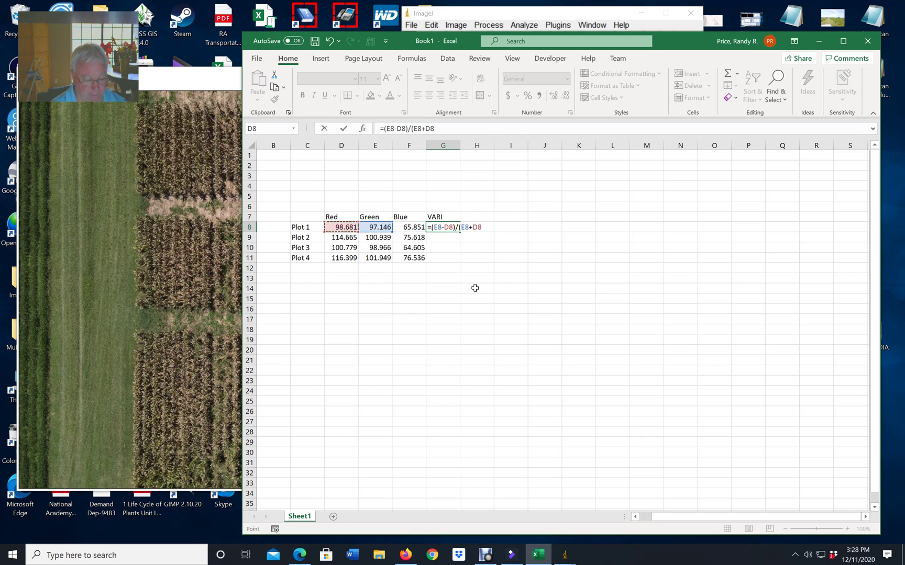
pyautogui.write('-')
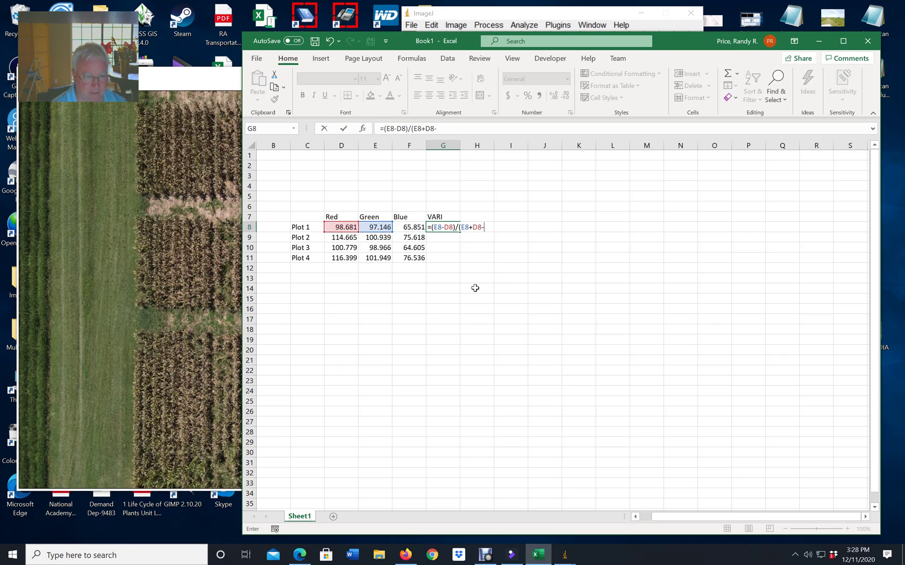
pyautogui.press('Left')
pyautogui.write(')')
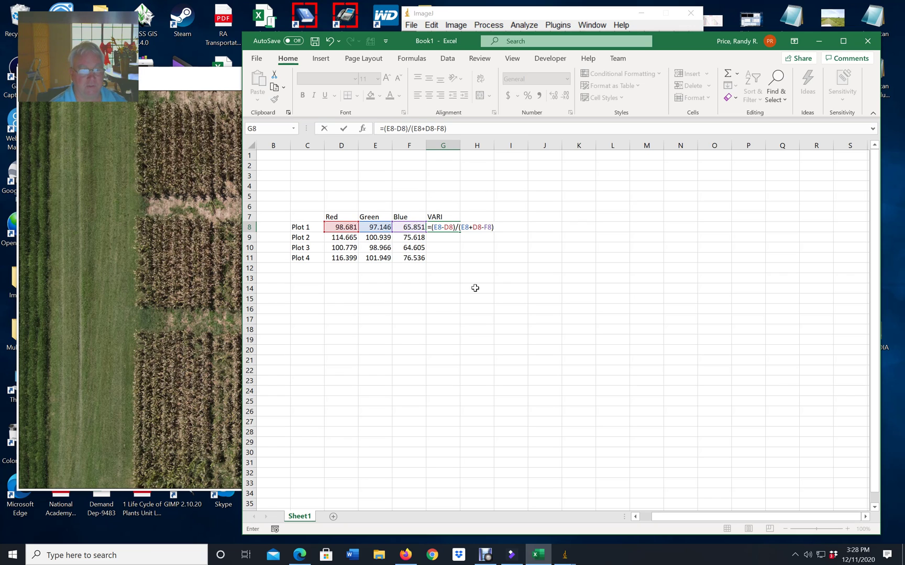
pyautogui.press('Return')
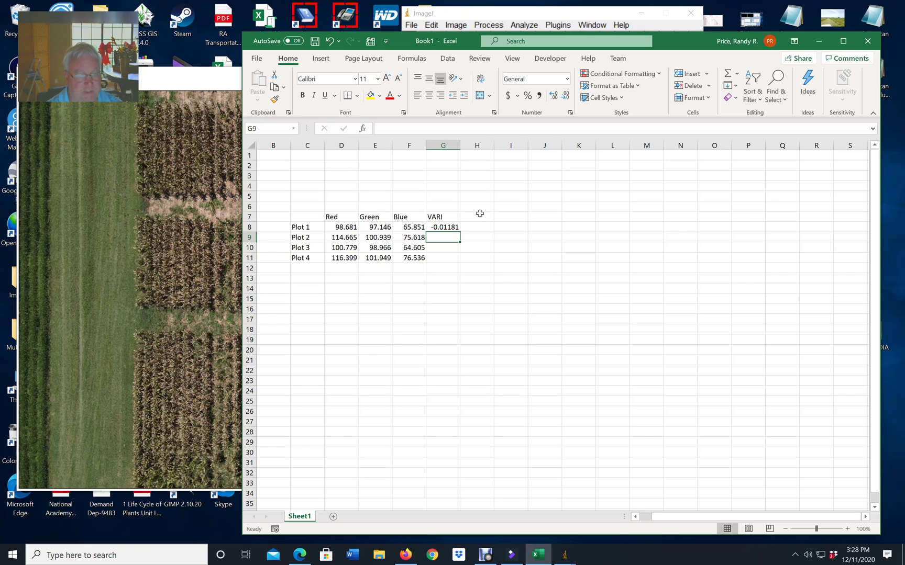
# - Add the column header "GRVI" in H7, beside the VARI column
pyautogui.click(473, 216)
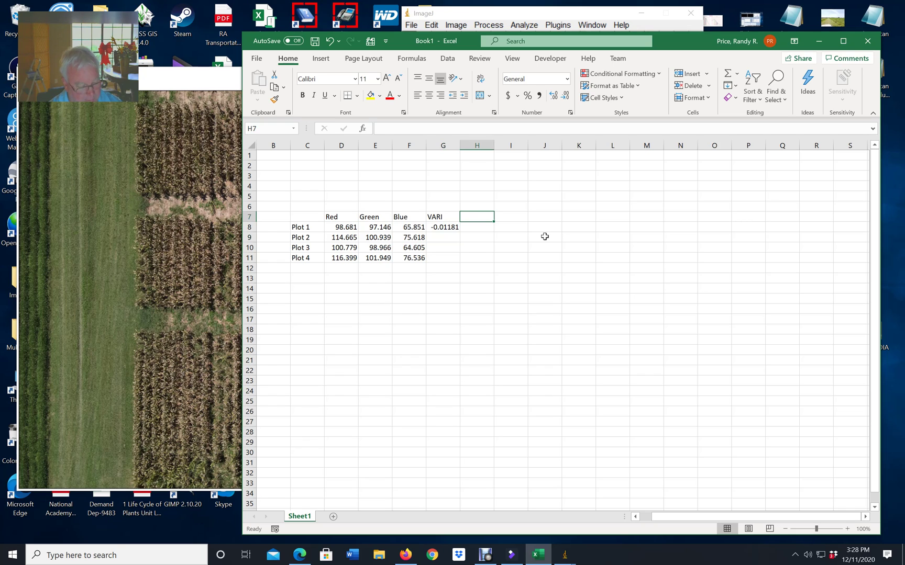
pyautogui.write('G')
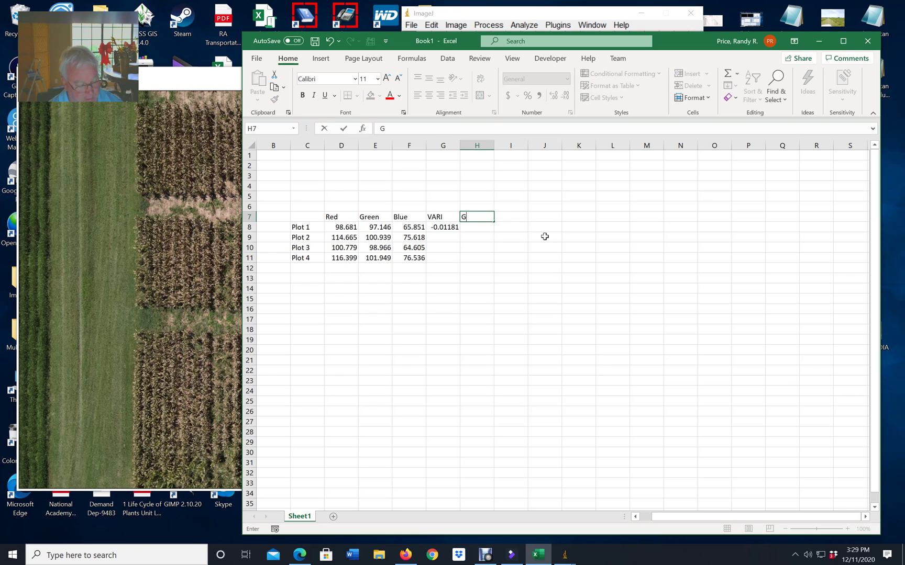
pyautogui.write('RVI')
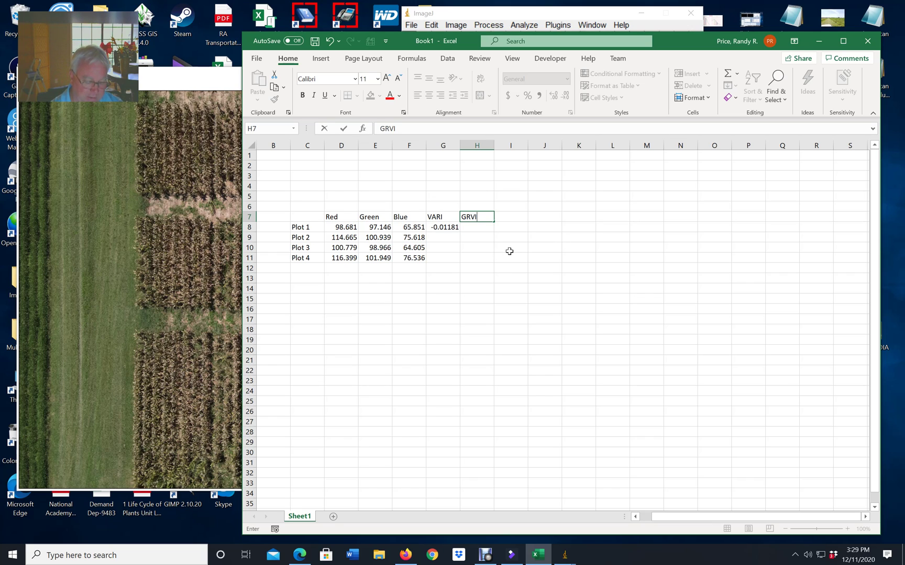
pyautogui.press('Return')
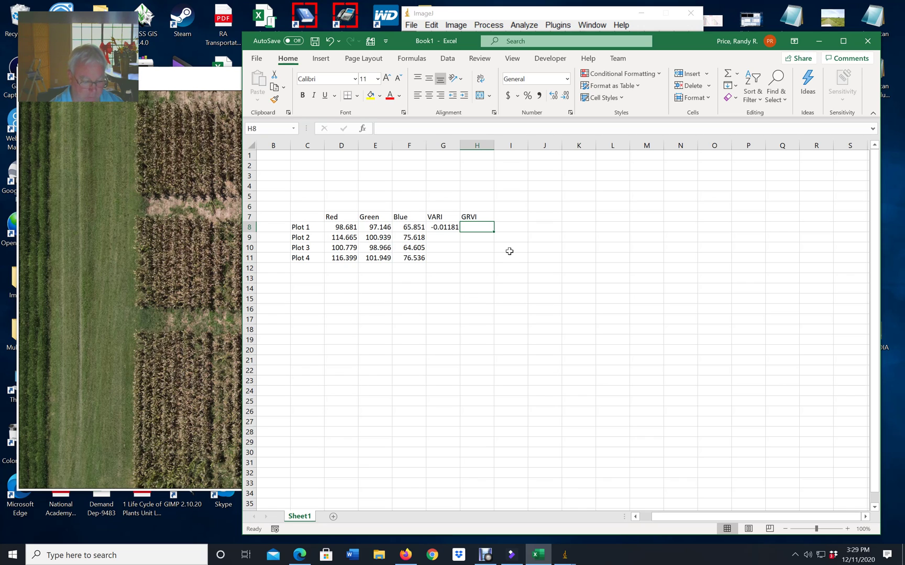
# - Enter the GRVI formula =(E8-D8)/(E8+D8) for Plot 1 in cell H8
pyautogui.write('=')
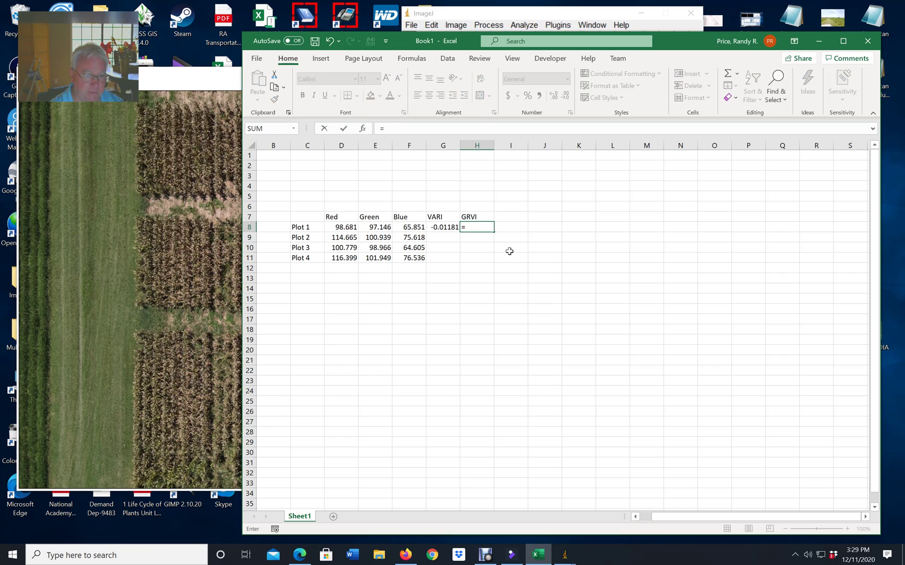
pyautogui.write('(')
pyautogui.press('Left')
pyautogui.press('Left')
pyautogui.press('Left')
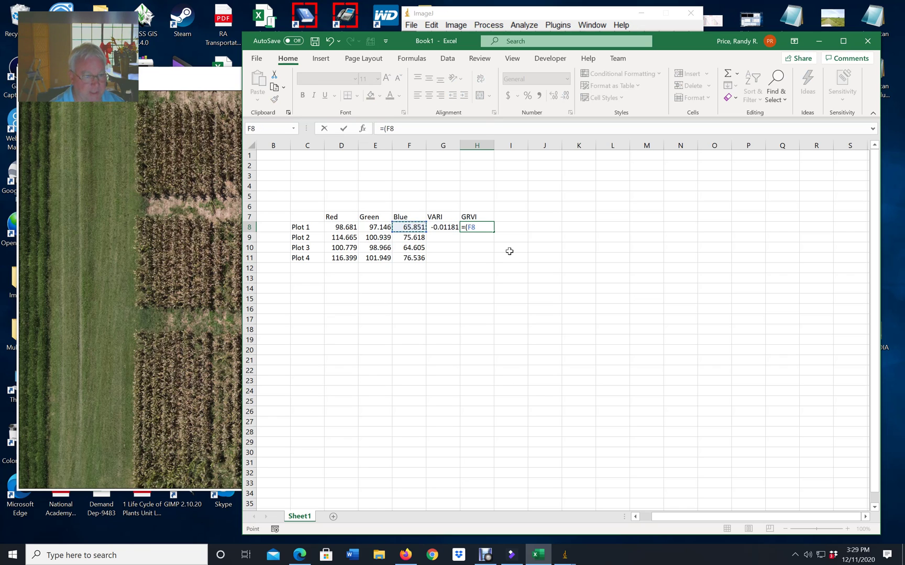
pyautogui.write('-')
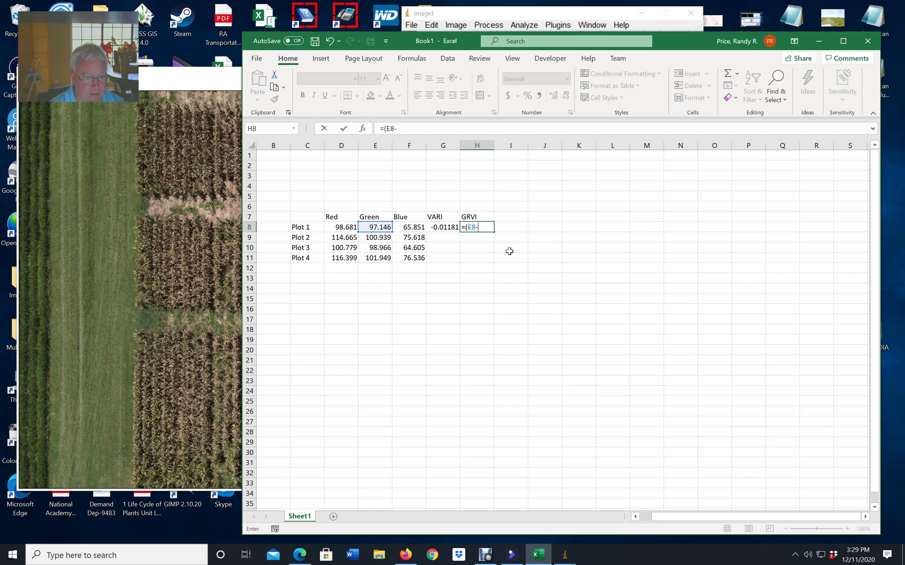
pyautogui.press('Left')
pyautogui.press('Left')
pyautogui.press('Left')
pyautogui.press('Left')
pyautogui.write(')/(')
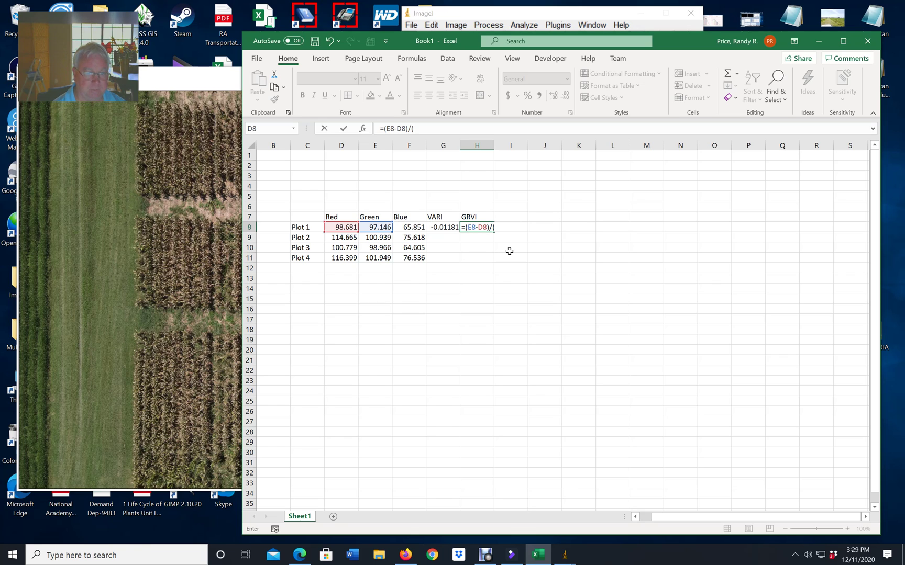
pyautogui.write('E8+')
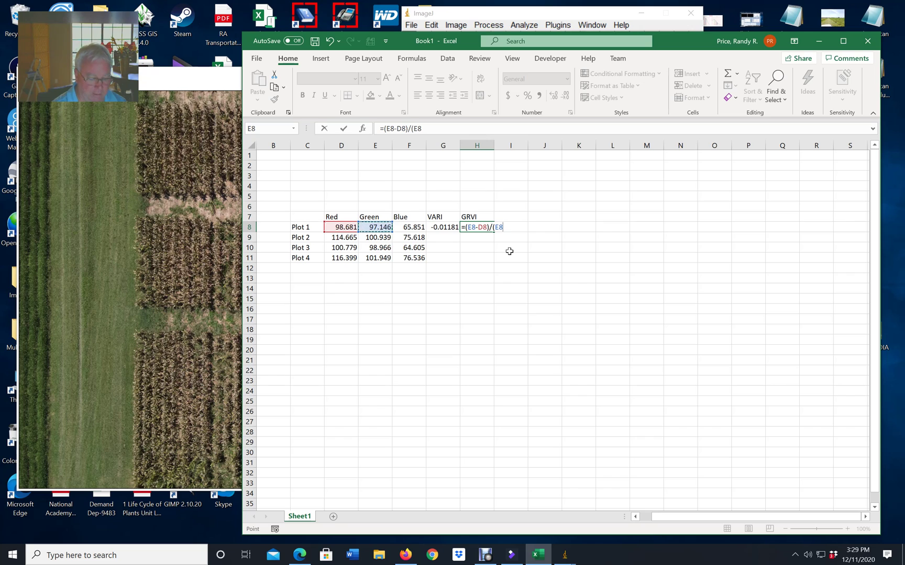
pyautogui.press('Left')
pyautogui.press('Left')
pyautogui.press('Left')
pyautogui.press('Left')
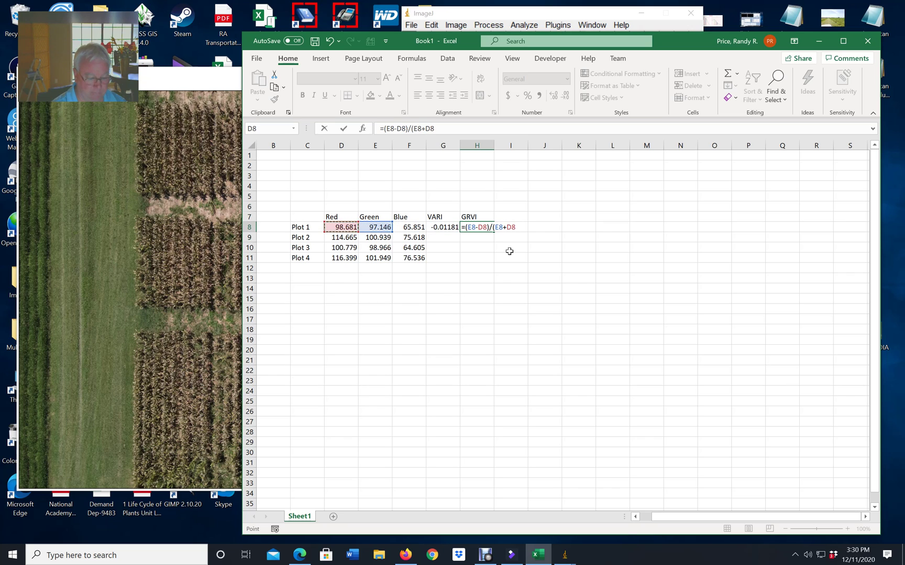
pyautogui.write(')')
pyautogui.press('Return')
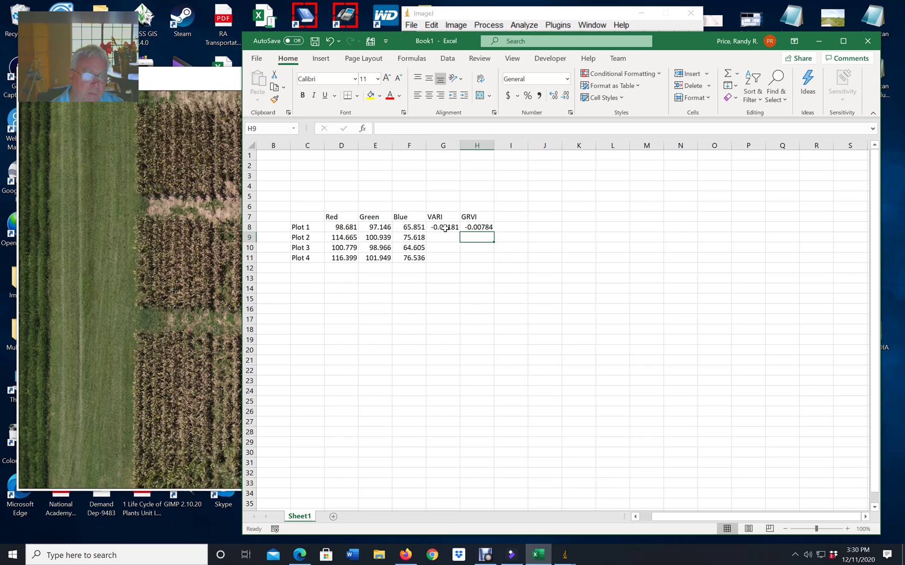
# - Copy the VARI and GRVI formulas from G8:H8 down to rows 9 to 11 for Plots 2 to 4
pyautogui.moveTo(444, 226); pyautogui.dragTo(465, 229)
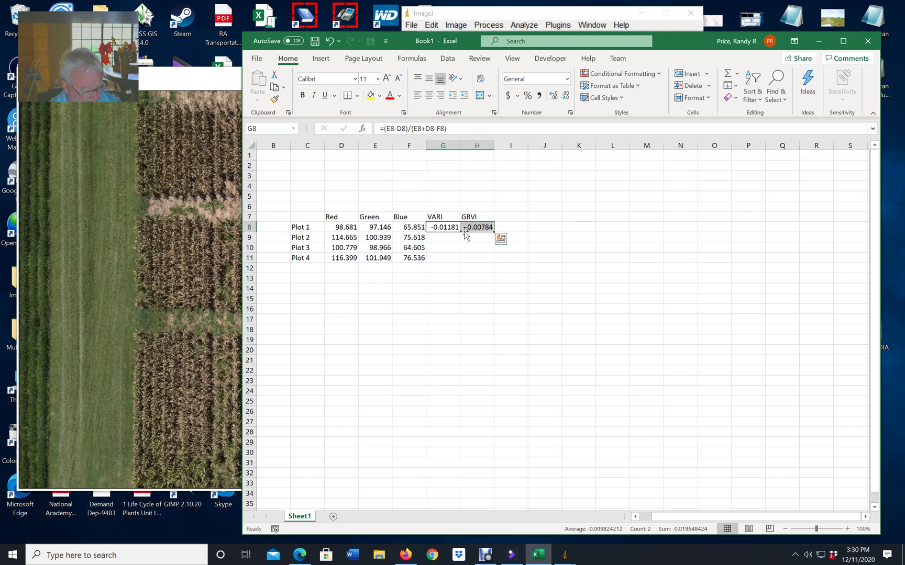
pyautogui.hotkey('ctrl', 'c')
pyautogui.moveTo(442, 235); pyautogui.dragTo(440, 259)
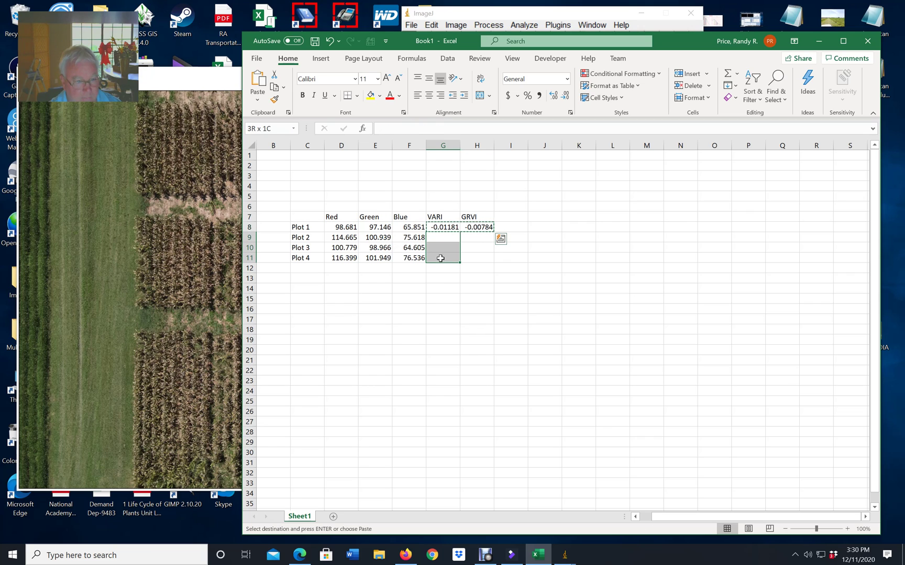
pyautogui.hotkey('ctrl', 'v')
pyautogui.click(531, 339)
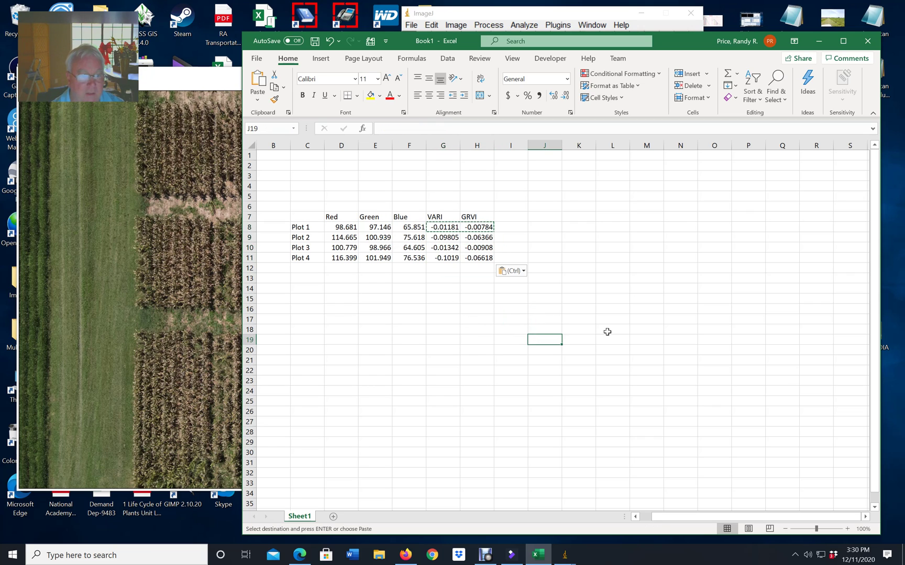
# - Insert an entire blank column at D, between the plot names and the Red values
pyautogui.click(331, 217)
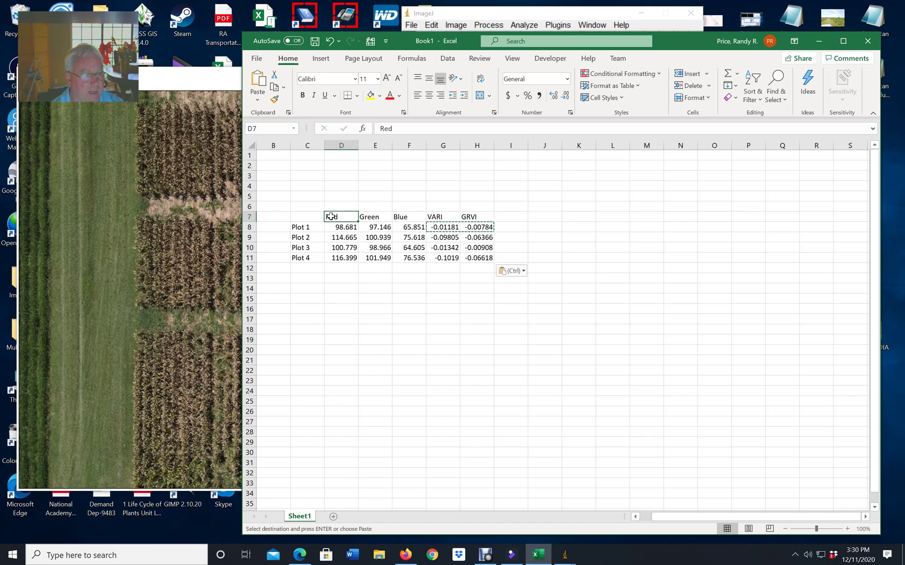
pyautogui.rightClick(331, 218)
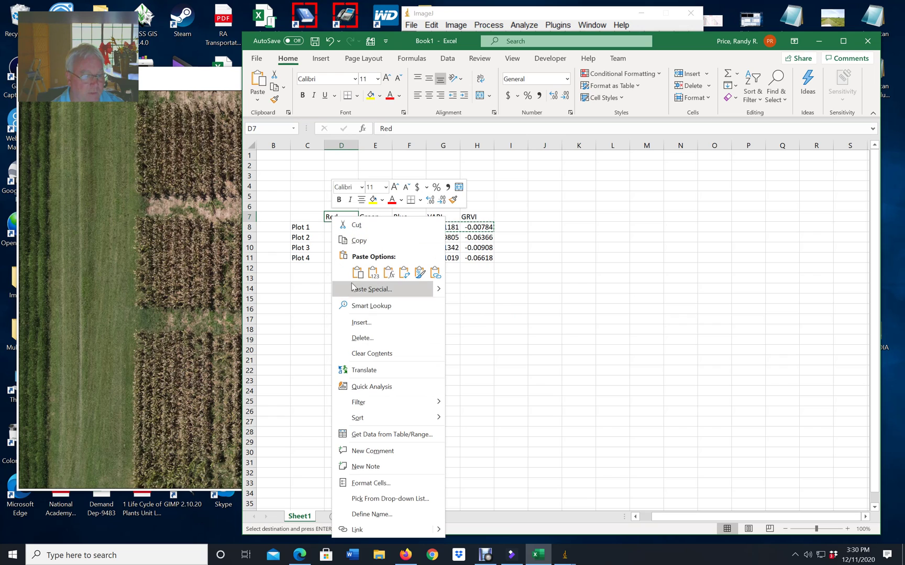
pyautogui.click(364, 324)
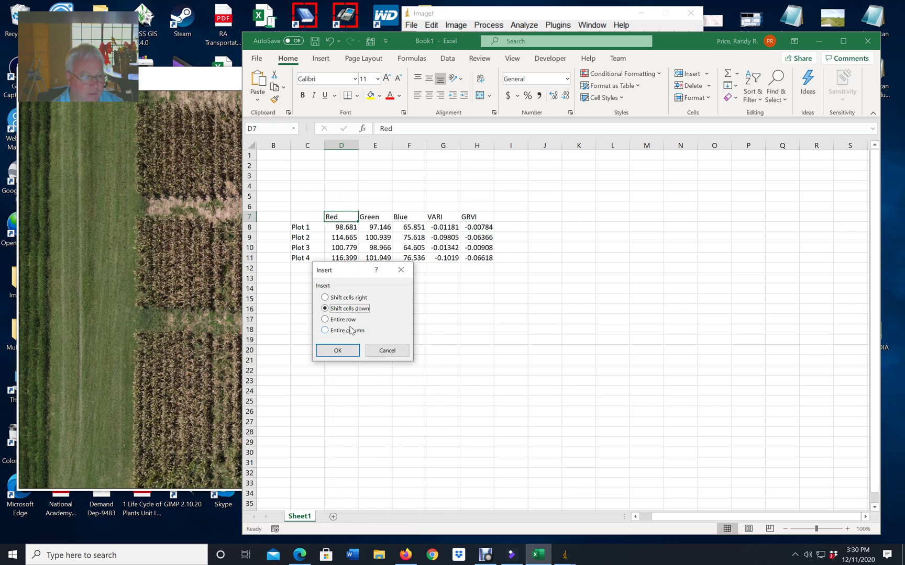
pyautogui.click(343, 331)
pyautogui.click(337, 350)
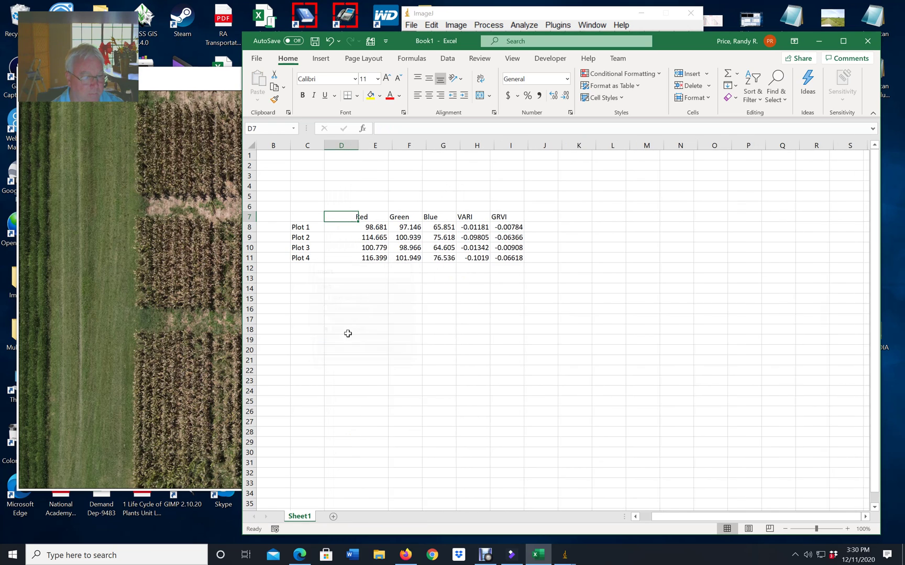
# - Enter the health codes 1, 0, 1 and 0 for Plots 1 to 4 in D8:D11
pyautogui.click(349, 226)
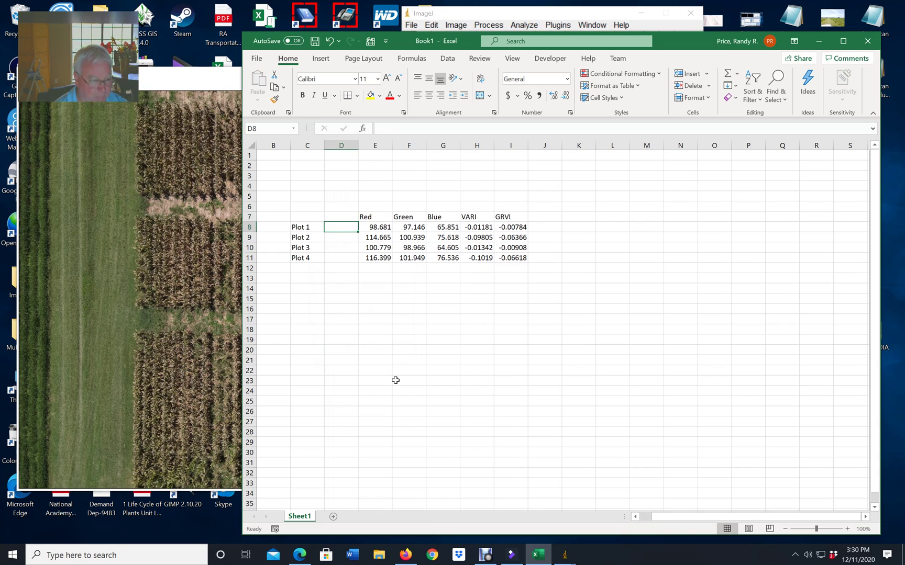
pyautogui.write('1')
pyautogui.press('Return')
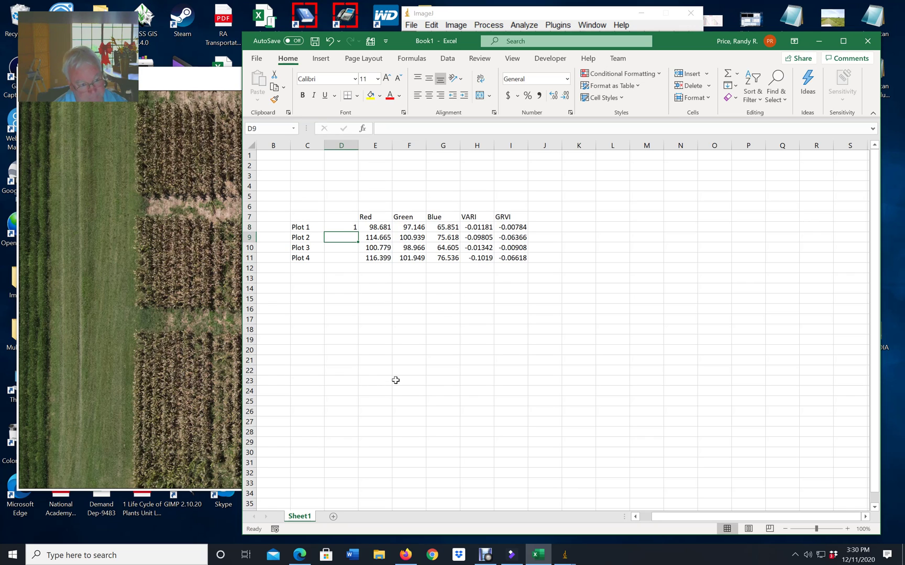
pyautogui.write('0')
pyautogui.press('Return')
pyautogui.write('1')
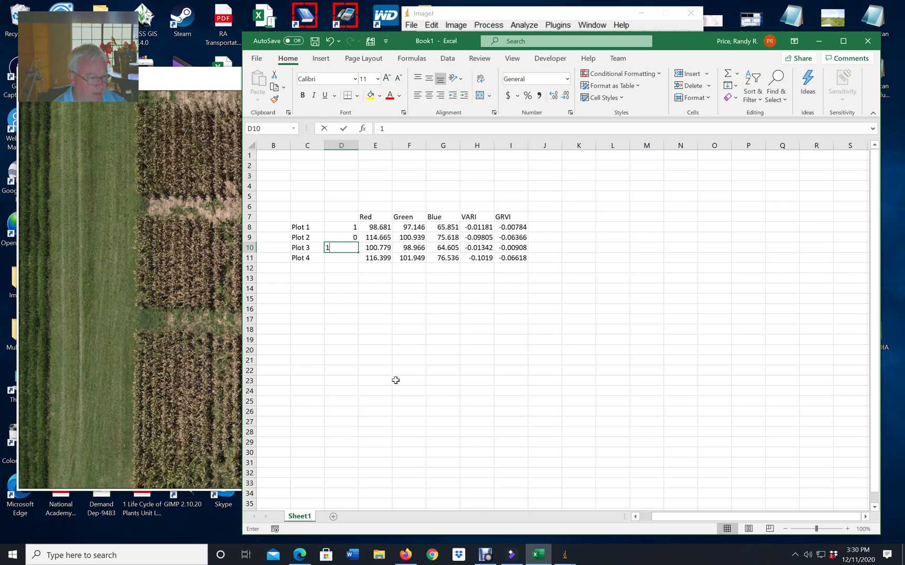
pyautogui.press('Return')
pyautogui.write('0')
pyautogui.press('Return')
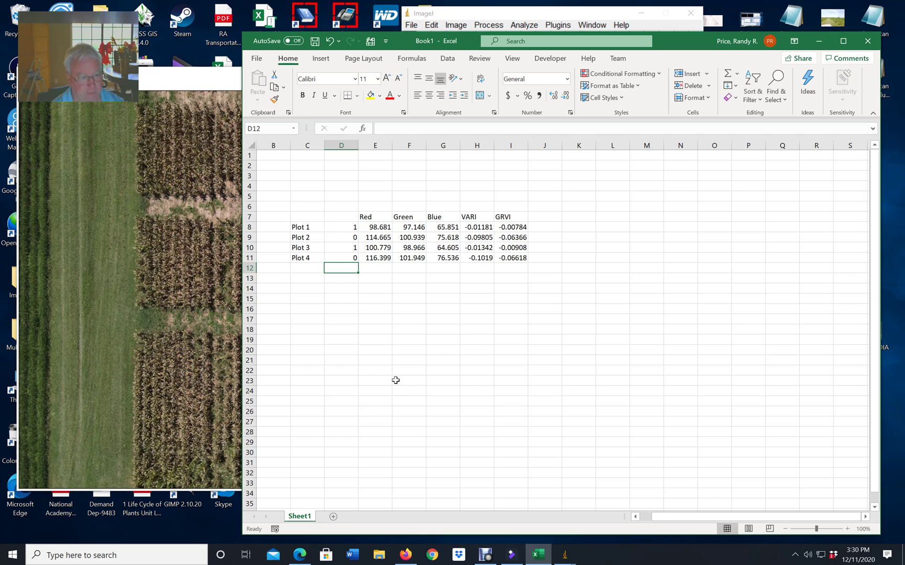
# - Label the health code column "Healthy or Not" in D7
pyautogui.click(334, 217)
pyautogui.write('Healthy or Not')
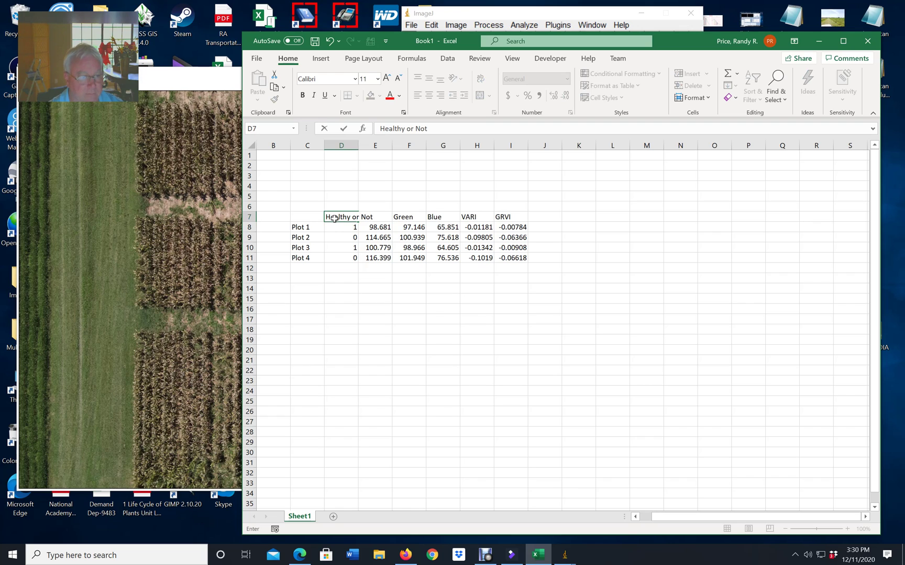
pyautogui.click(454, 320)
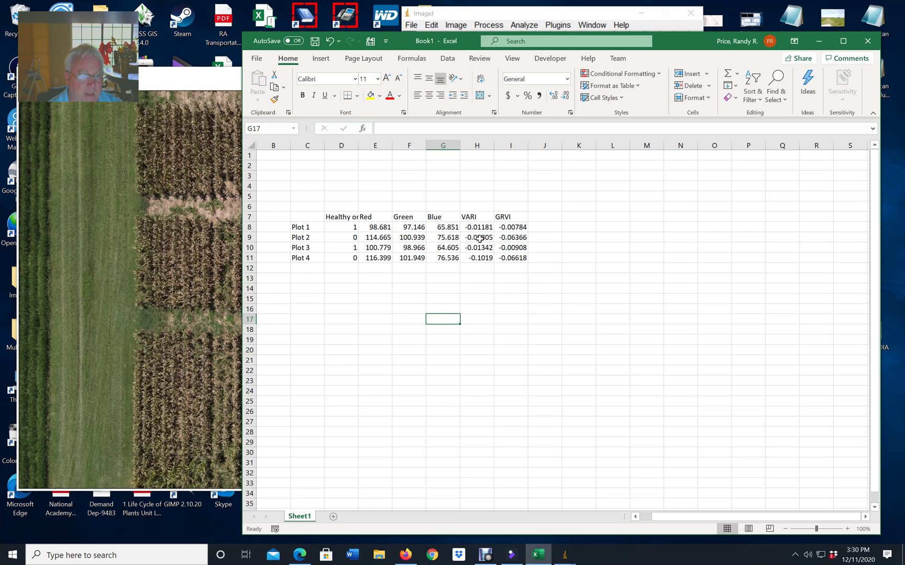
# - Copy the Healthy or Not column D7:D11 to the range starting at J7, beside GRVI
pyautogui.moveTo(347, 216); pyautogui.dragTo(342, 256)
pyautogui.hotkey('ctrl', 'c')
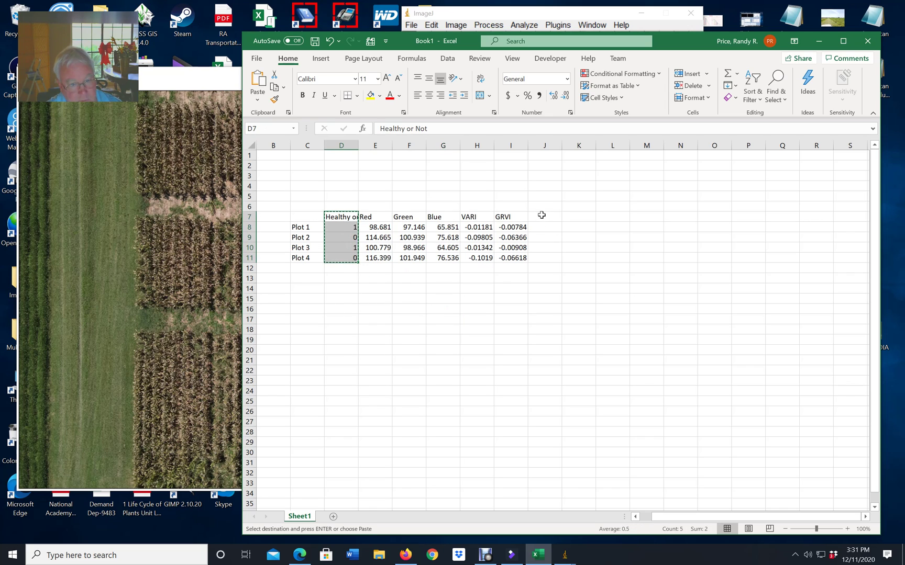
pyautogui.click(543, 215)
pyautogui.hotkey('ctrl', 'v')
pyautogui.click(545, 276)
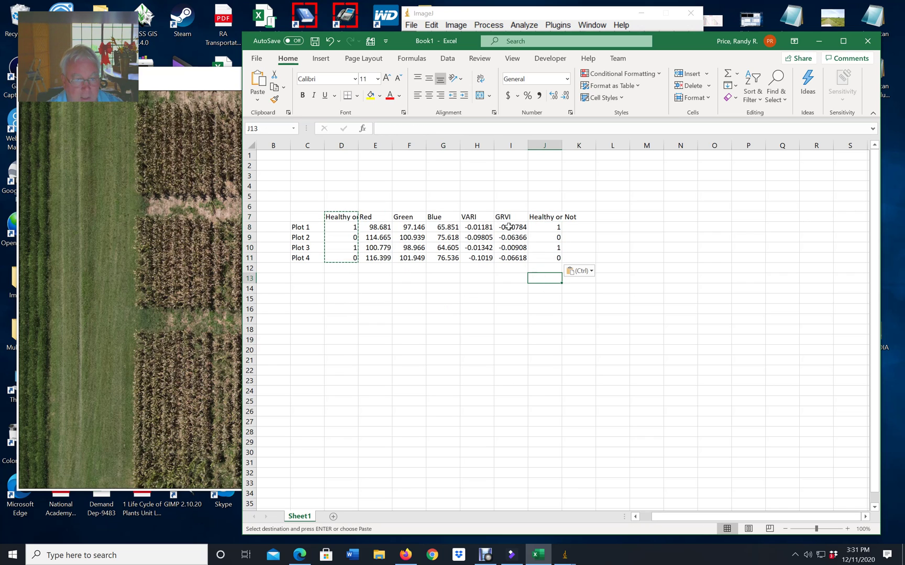
# - Create a markers-only scatter chart of GRVI against Healthy or Not from I8:J11 and place it beside the table
pyautogui.click(511, 220)
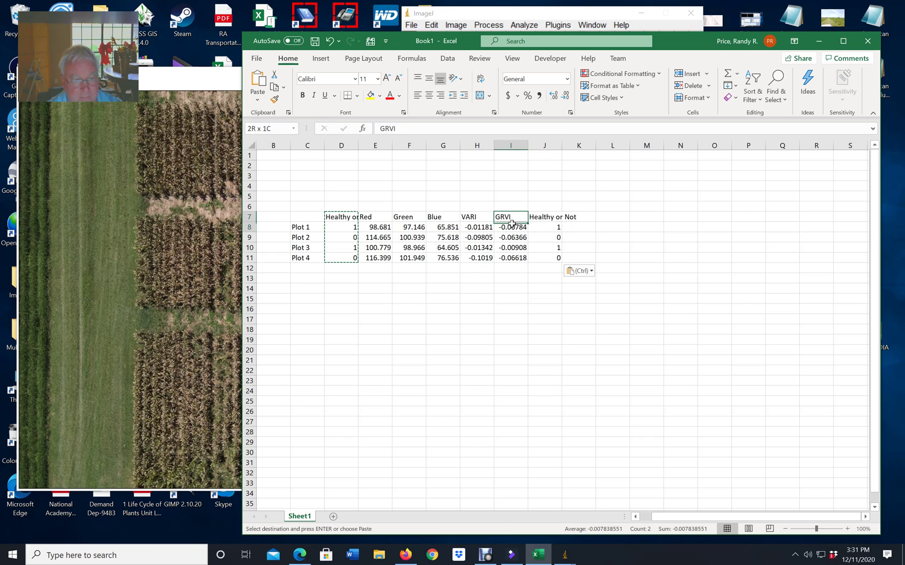
pyautogui.moveTo(512, 229); pyautogui.dragTo(544, 259)
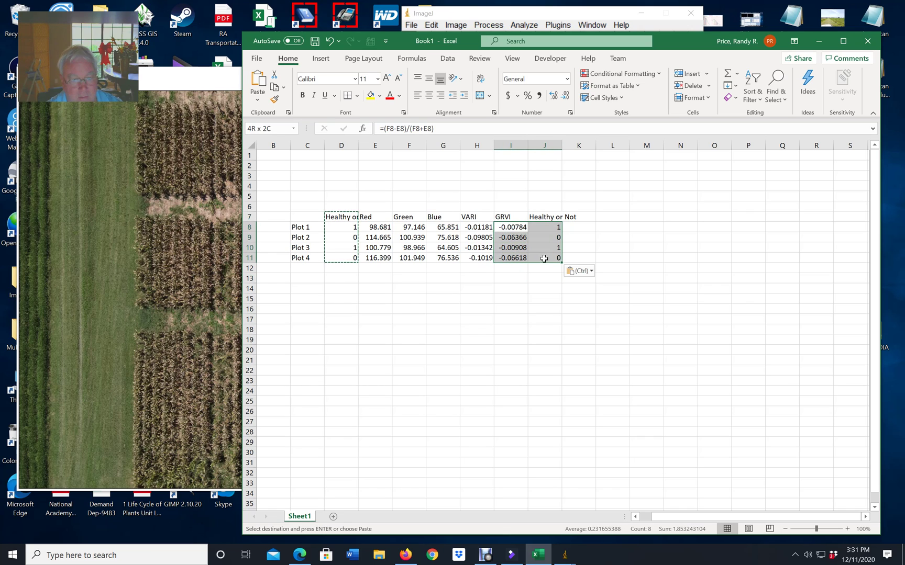
pyautogui.click(322, 59)
pyautogui.click(493, 98)
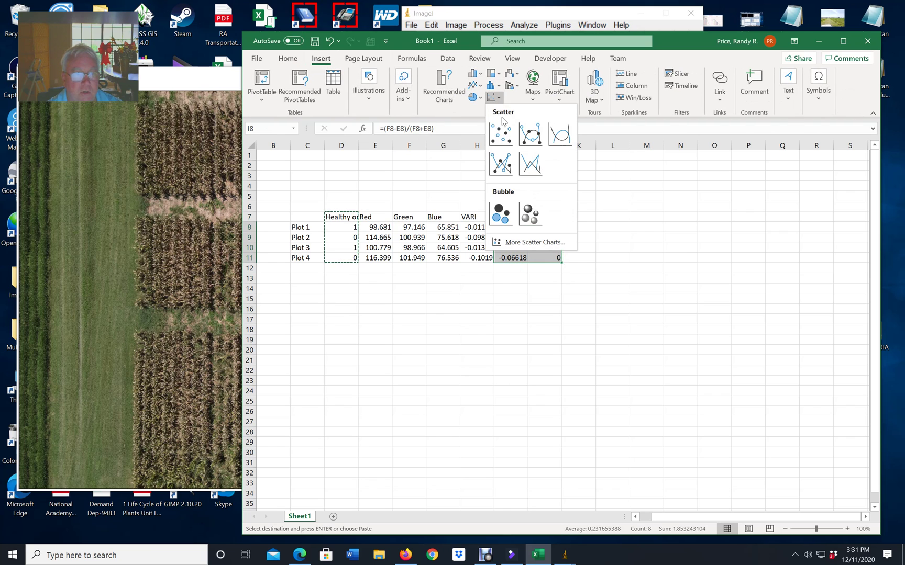
pyautogui.click(501, 134)
pyautogui.moveTo(618, 265); pyautogui.dragTo(782, 193)
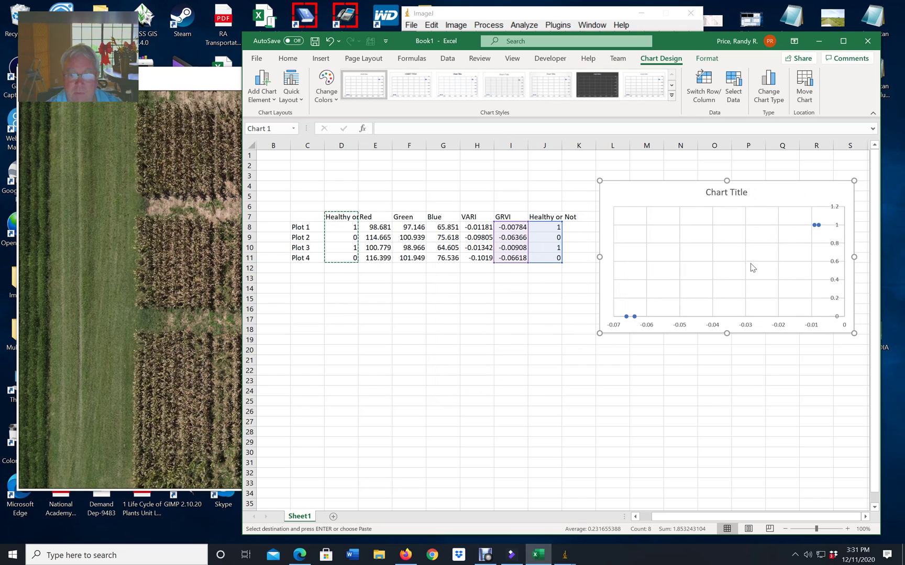
# - Add a linear trendline to the scatter series, displaying its equation and R-squared value on the chart
pyautogui.rightClick(635, 318)
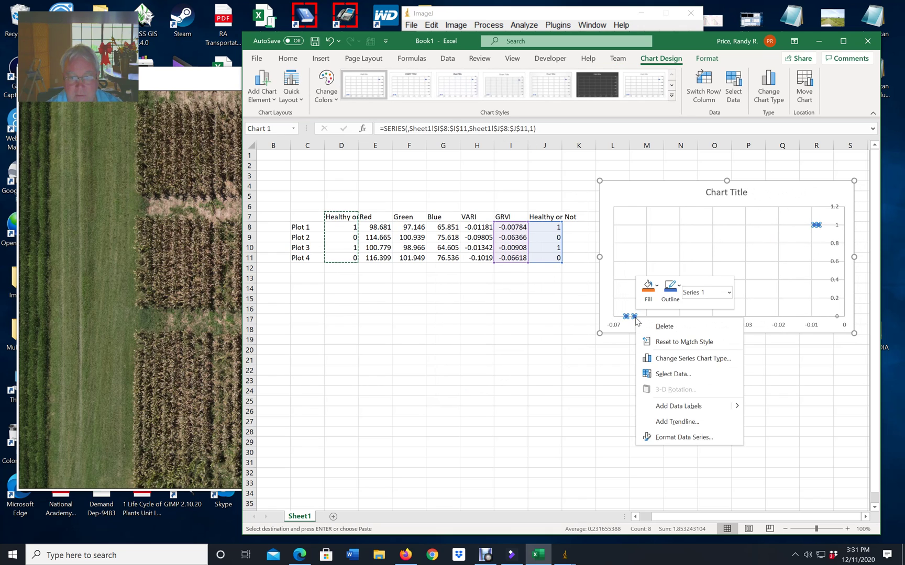
pyautogui.click(687, 422)
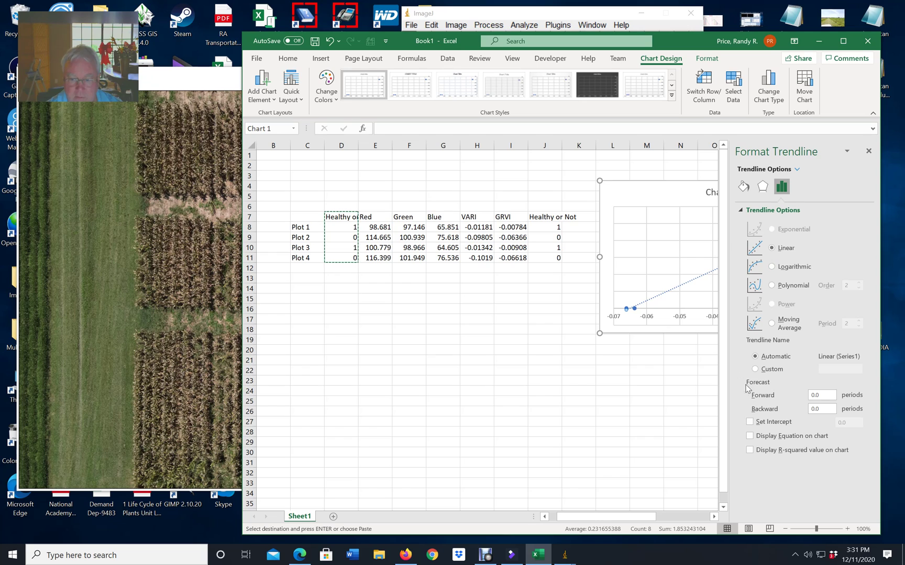
pyautogui.click(750, 436)
pyautogui.click(751, 450)
pyautogui.click(868, 152)
# - Move the scatter chart directly below the data table, starting around row 14, and select its trendline equation label
pyautogui.moveTo(678, 198); pyautogui.dragTo(448, 309)
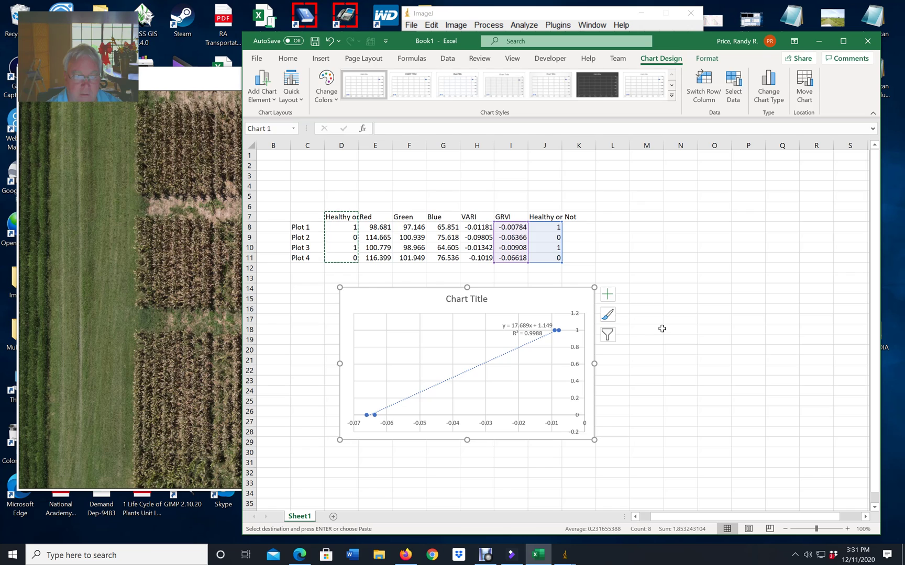
pyautogui.click(665, 329)
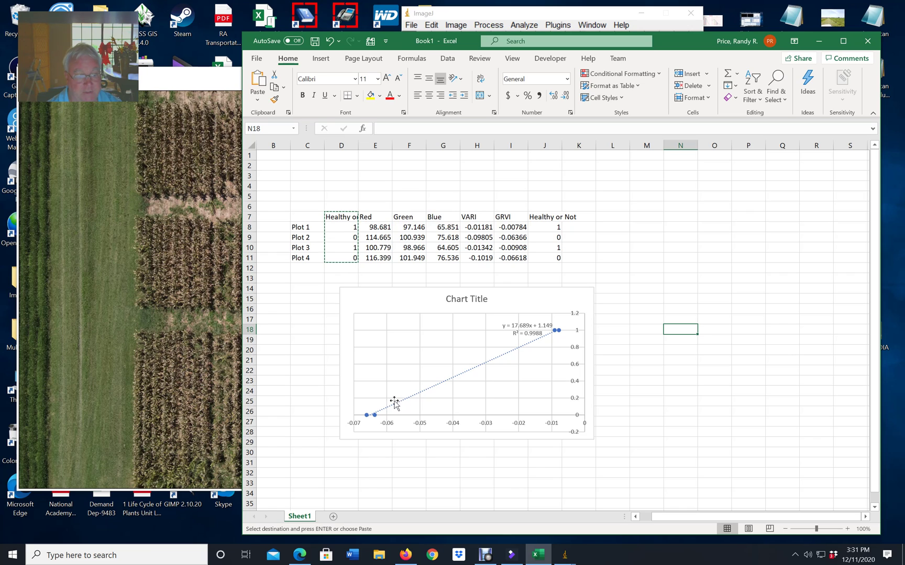
pyautogui.click(524, 341)
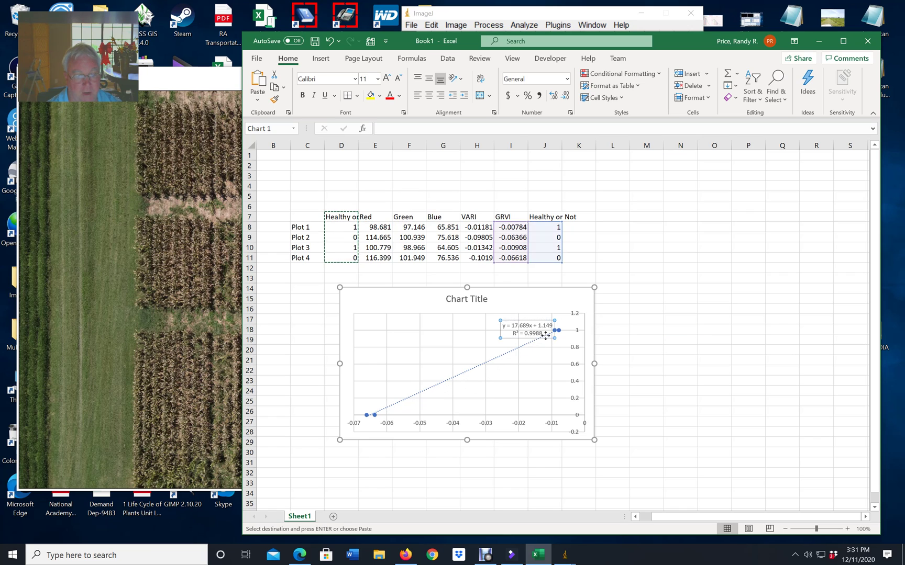
# - Move the trendline equation and R-squared label away from the data markers into the empty area above the line, then deselect the chart
pyautogui.click(521, 333)
pyautogui.moveTo(539, 319); pyautogui.dragTo(492, 323)
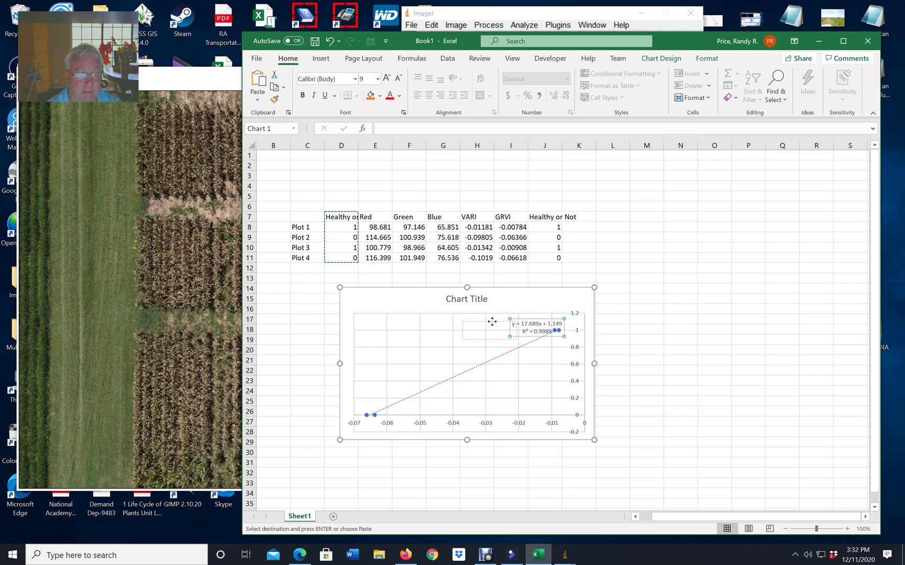
pyautogui.click(702, 319)
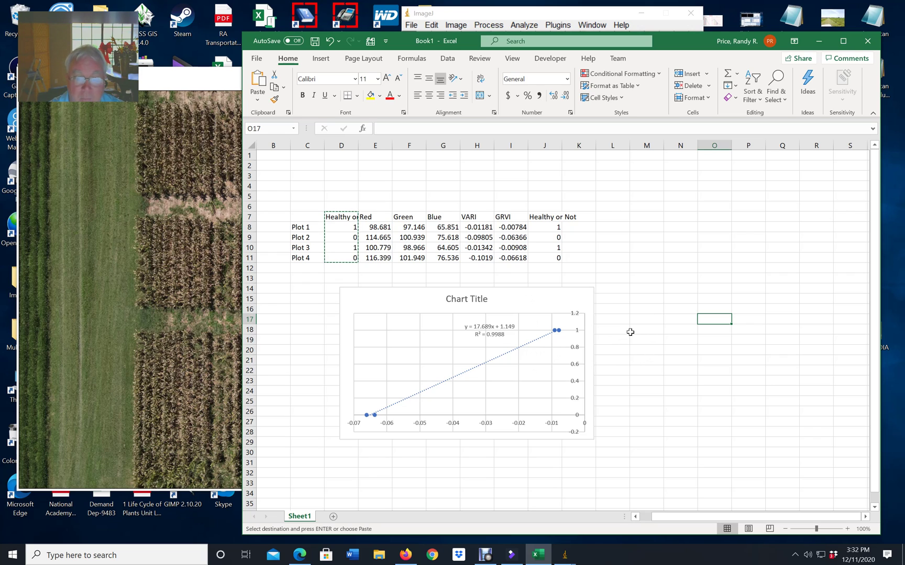
pyautogui.click(641, 277)
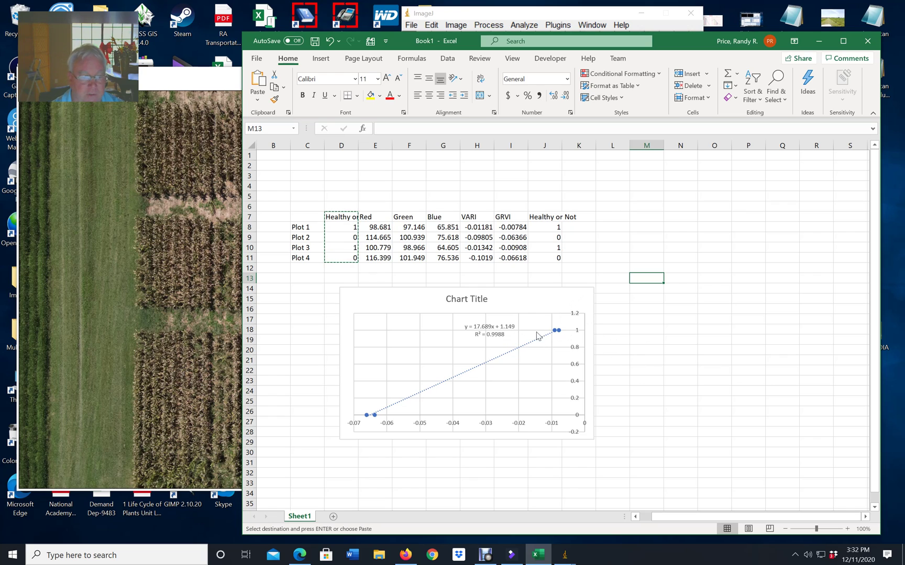
pyautogui.click(674, 326)
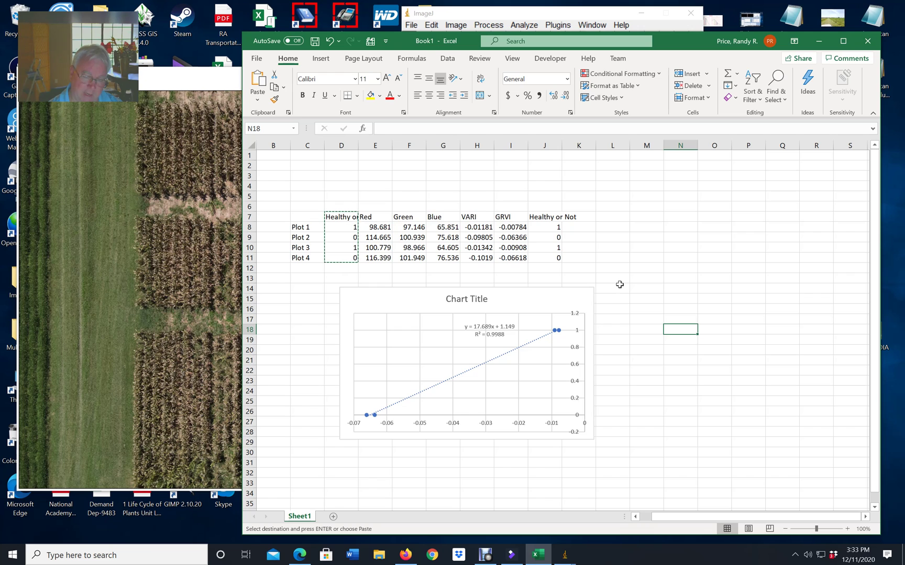
# - Switch to the ImageJ corn field image and move the rectangular selection to rows near the middle of the uppermost plot block
pyautogui.click(177, 89)
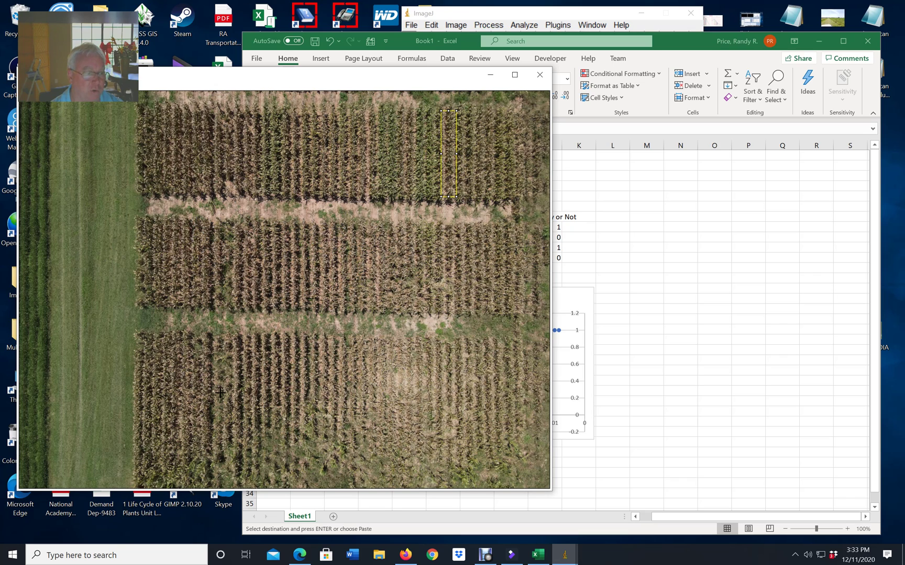
pyautogui.moveTo(446, 162); pyautogui.dragTo(309, 165)
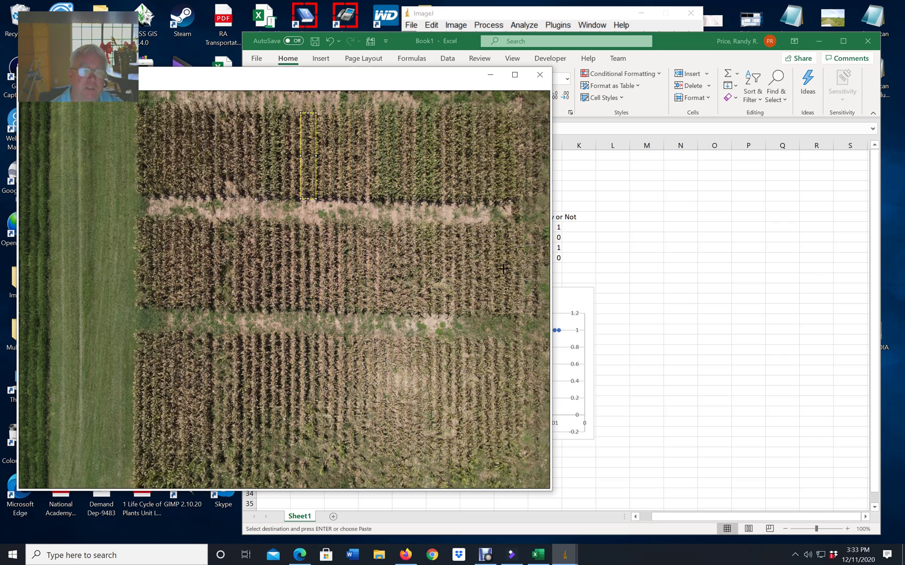